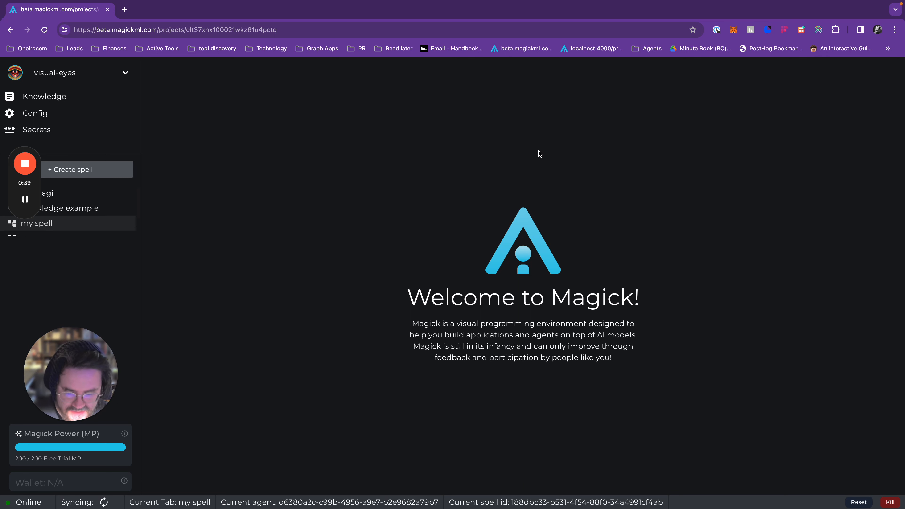
# Step: Pull out and resize the application logs panel, toggle it closed again, and try resizing the project sidebar
pyautogui.moveTo(903, 139); pyautogui.dragTo(692, 140)
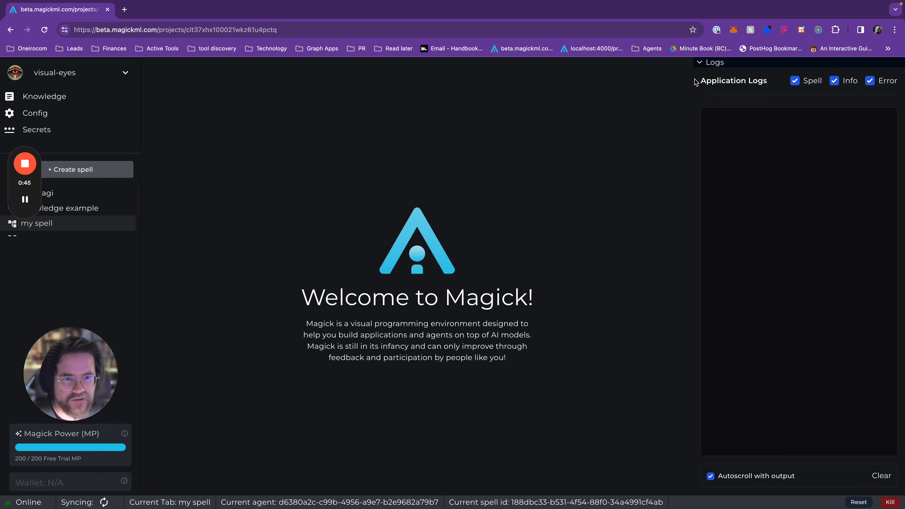
pyautogui.moveTo(694, 82); pyautogui.dragTo(738, 111)
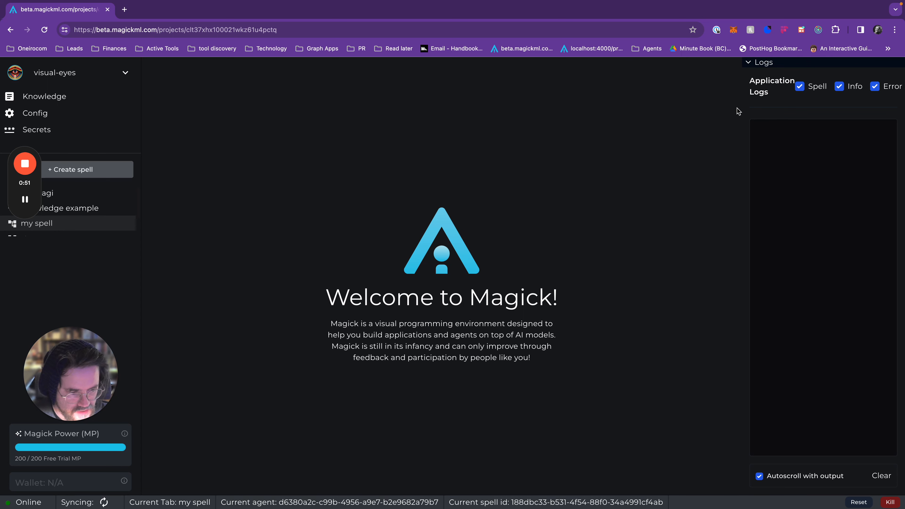
pyautogui.press('super+b')
pyautogui.press('super+b')
pyautogui.press('super+b')
pyautogui.press('super+b')
pyautogui.press('super+b')
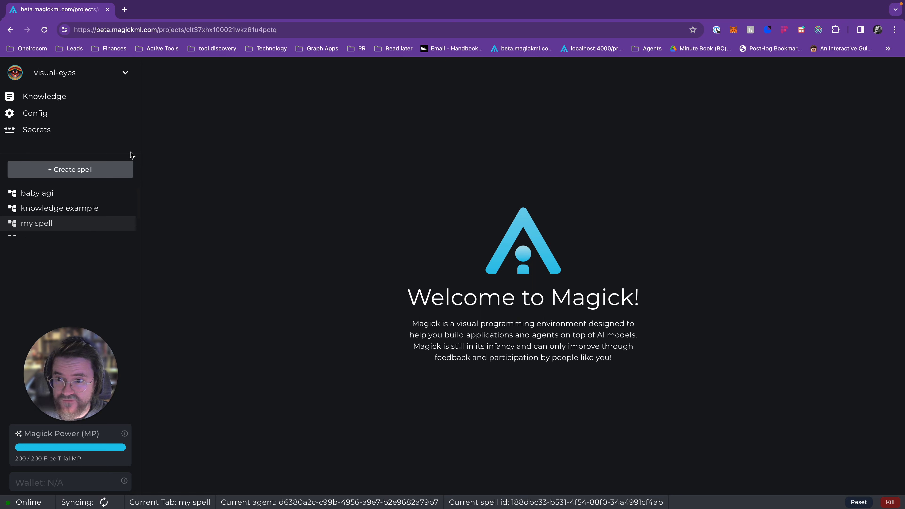
pyautogui.moveTo(141, 147); pyautogui.dragTo(236, 134)
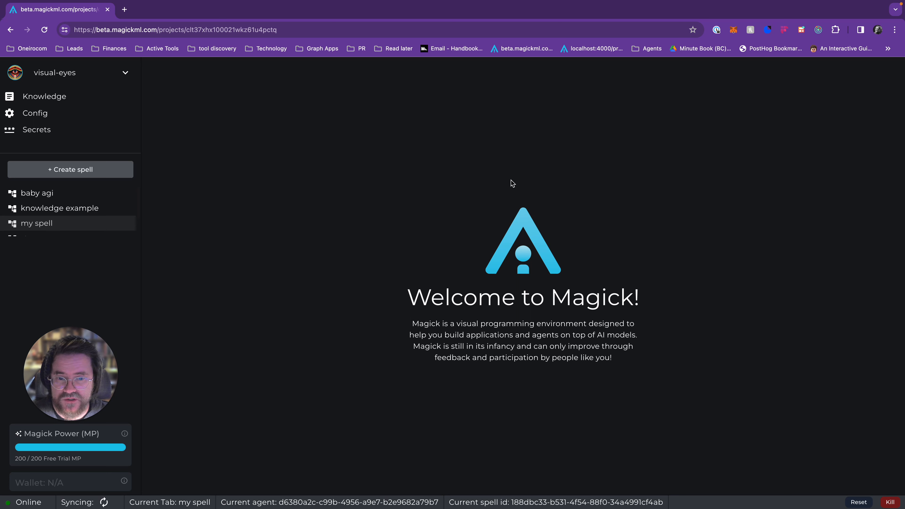
# Step: Create a new spell named "my first spell" and narrow the column holding its Properties and Variables panels
pyautogui.click(90, 174)
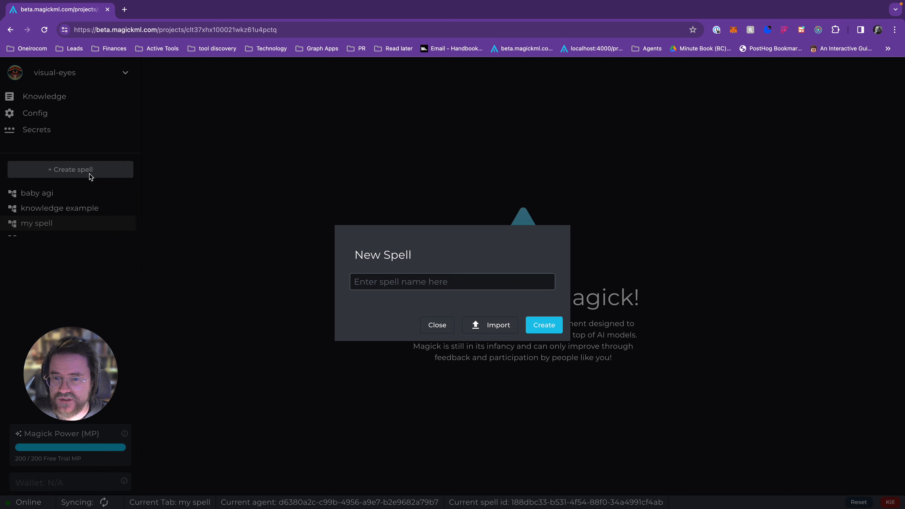
pyautogui.click(386, 282)
pyautogui.write('m')
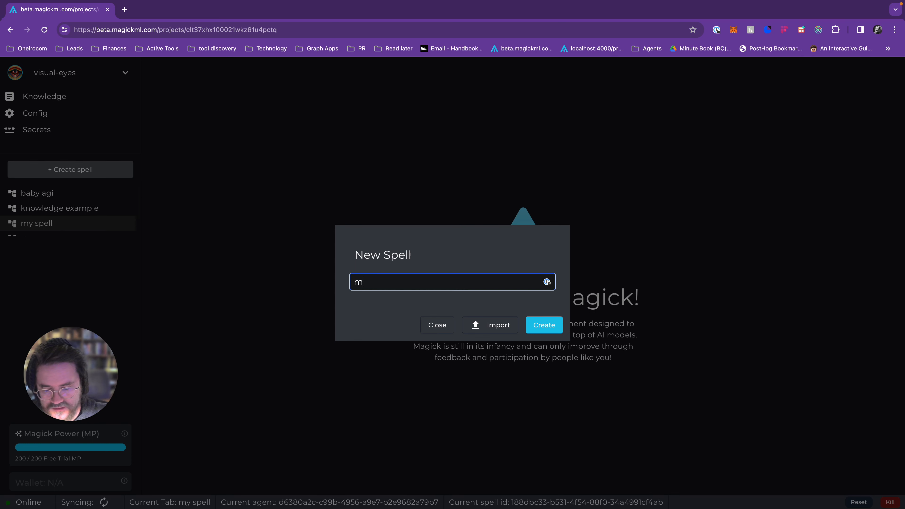
pyautogui.write('y first spell')
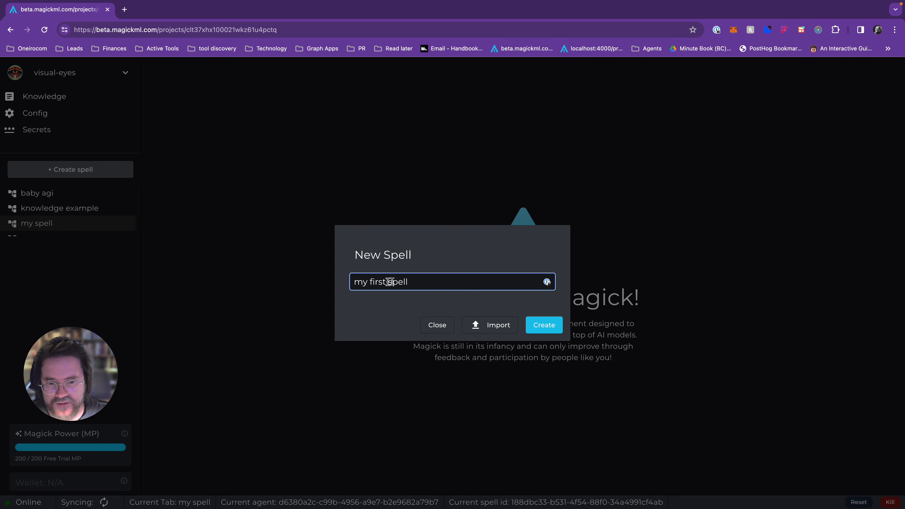
pyautogui.click(551, 324)
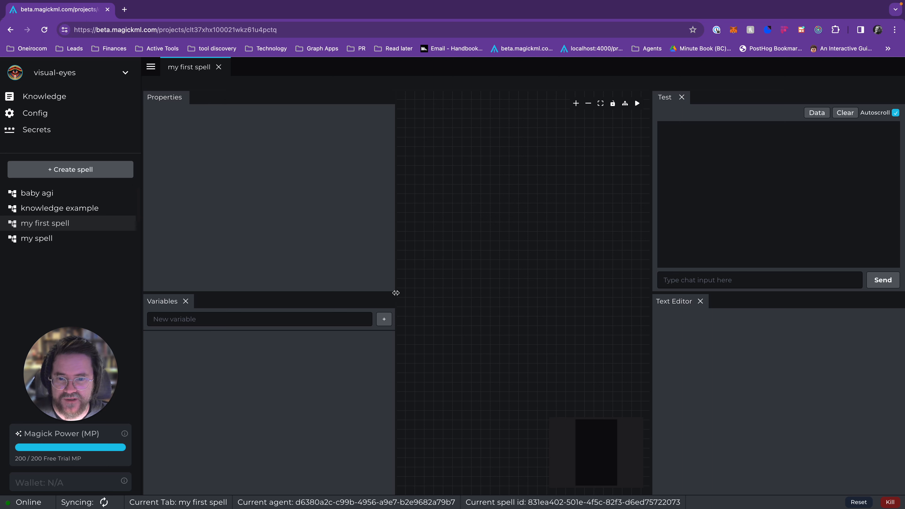
pyautogui.moveTo(395, 289); pyautogui.dragTo(274, 293)
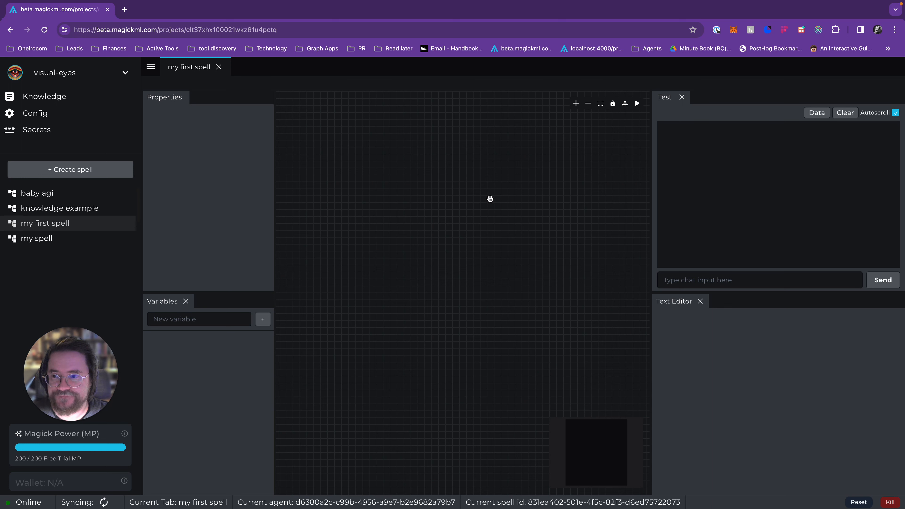
# Step: View the available options for my first spell and the draft and live versions of the visual-eyes agent
pyautogui.rightClick(75, 226)
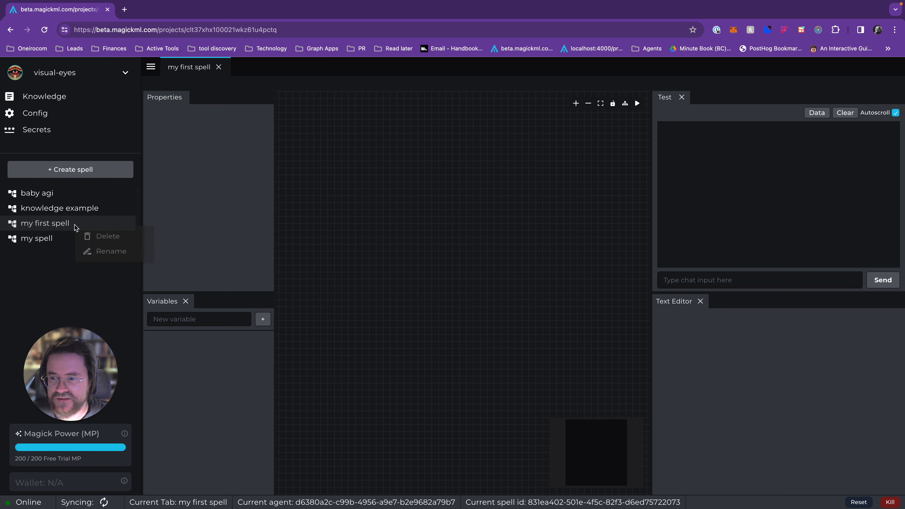
pyautogui.click(74, 224)
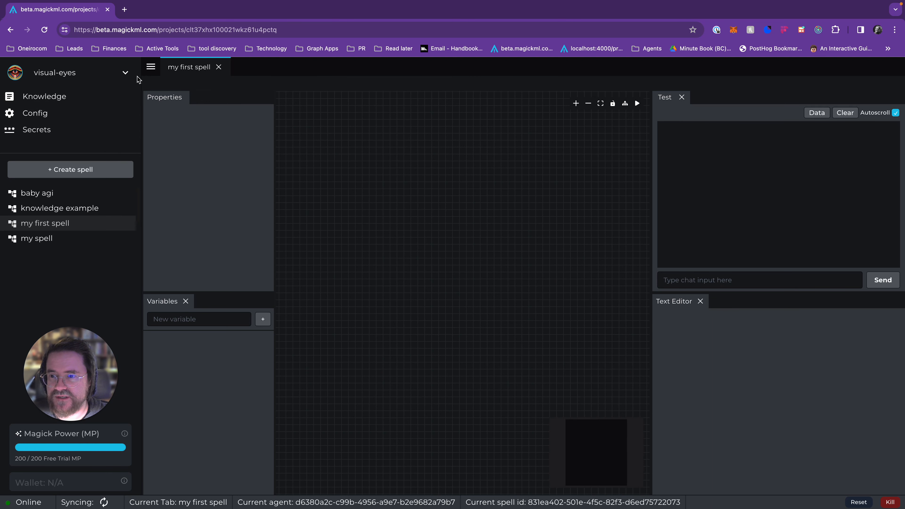
pyautogui.click(129, 73)
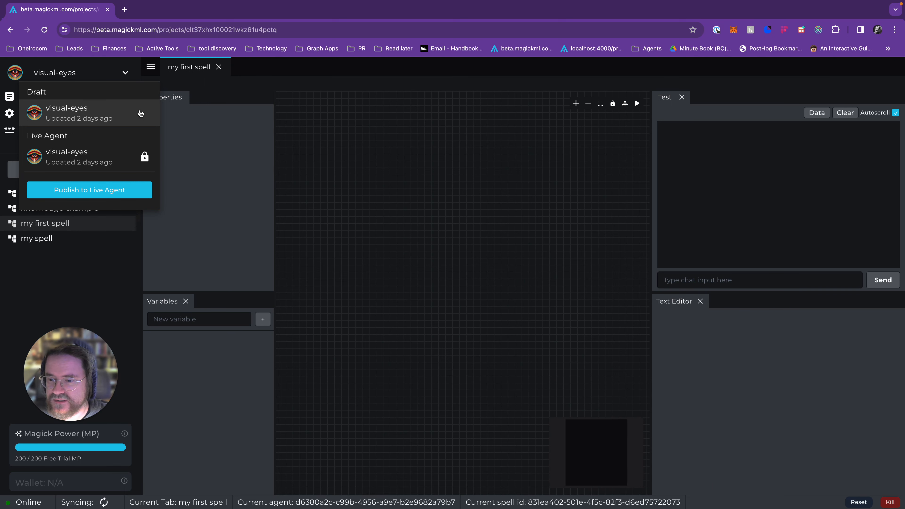
pyautogui.click(353, 161)
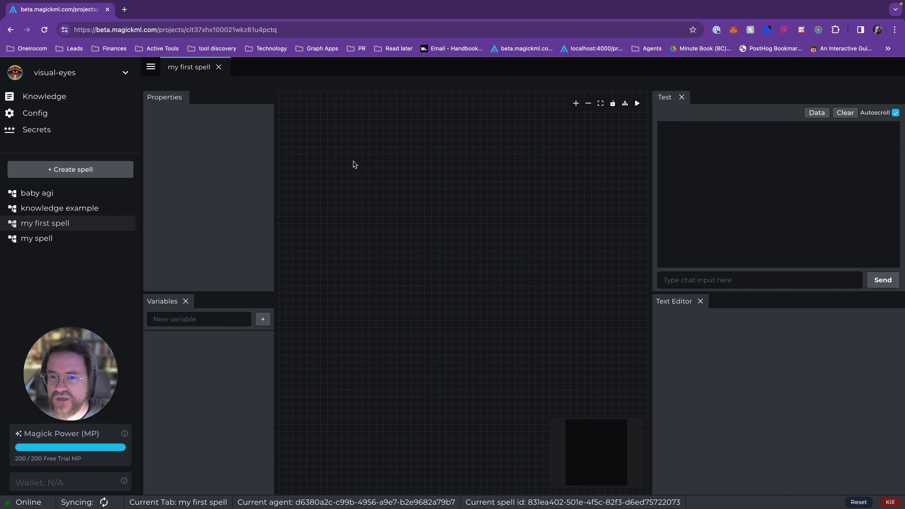
# Step: Browse the node categories on the empty canvas, search for onMessage, and add the magick/onMessage node
pyautogui.rightClick(349, 256)
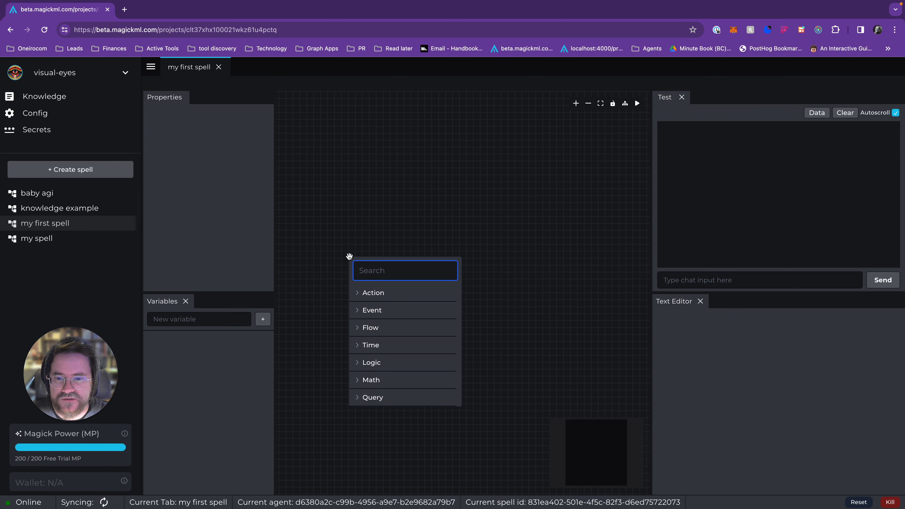
pyautogui.click(406, 294)
pyautogui.click(407, 294)
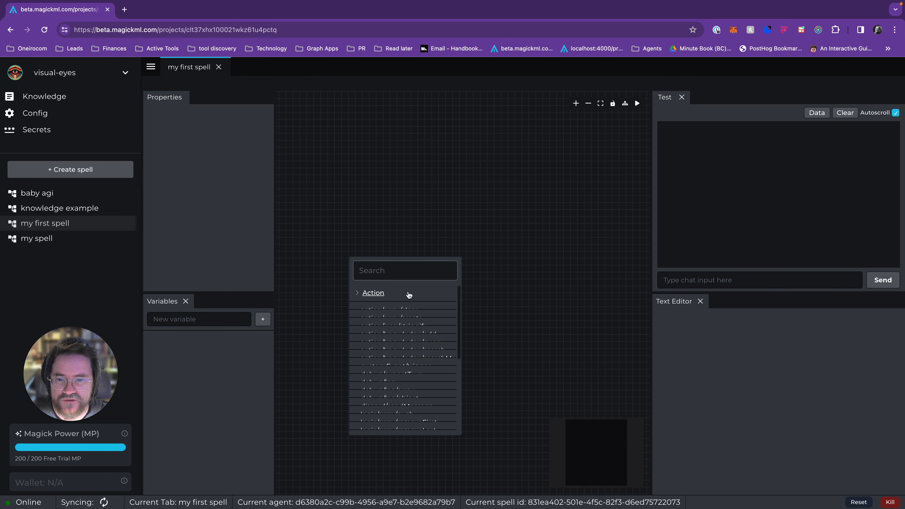
pyautogui.click(405, 295)
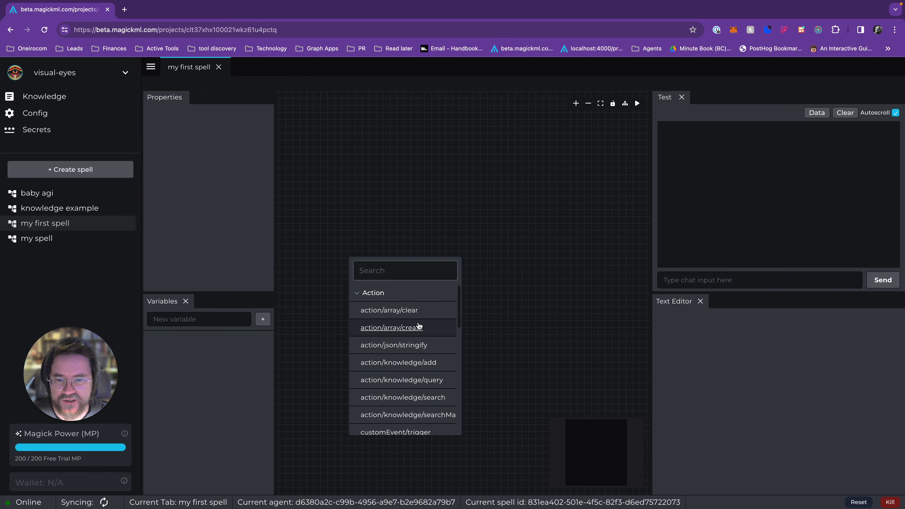
pyautogui.click(406, 294)
pyautogui.click(417, 314)
pyautogui.click(416, 313)
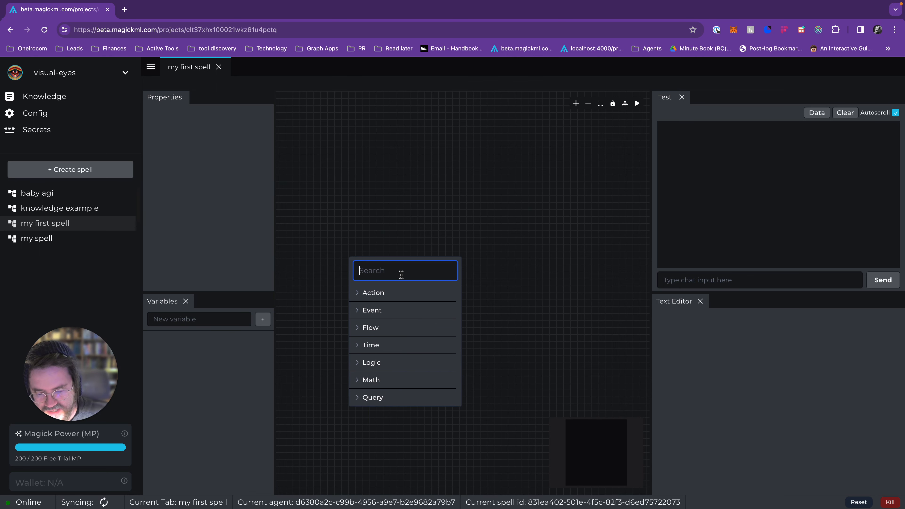
pyautogui.write('onMess')
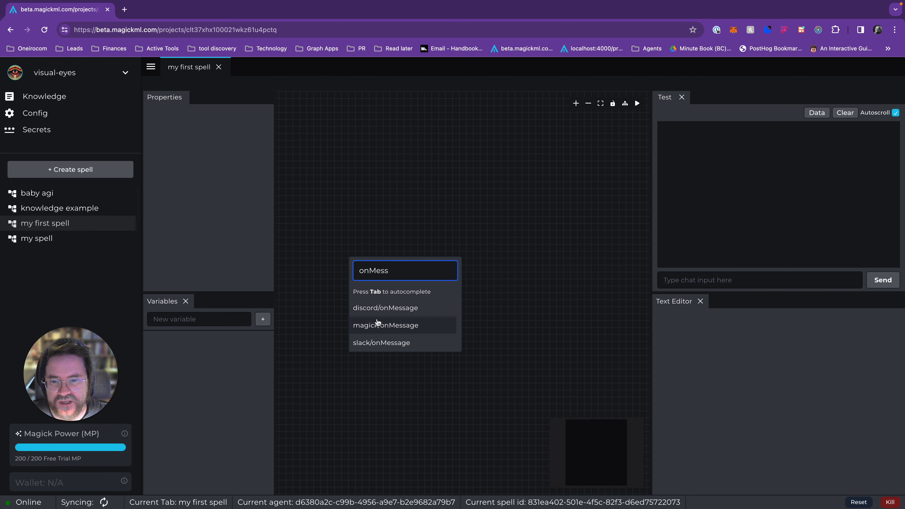
pyautogui.click(395, 326)
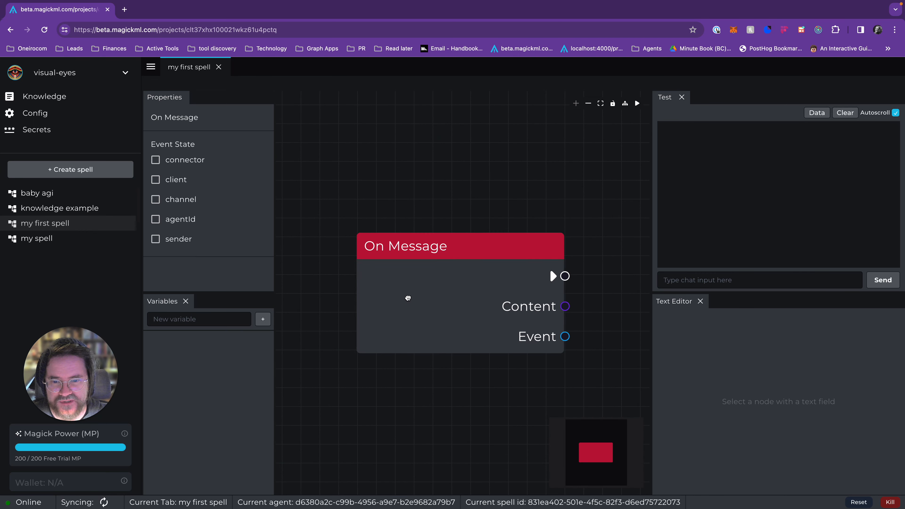
# Step: Move the On Message node toward the left side of the canvas, leaving room for more nodes beside it
pyautogui.scroll(-1, 388, 304)
pyautogui.scroll(3, 388, 304)
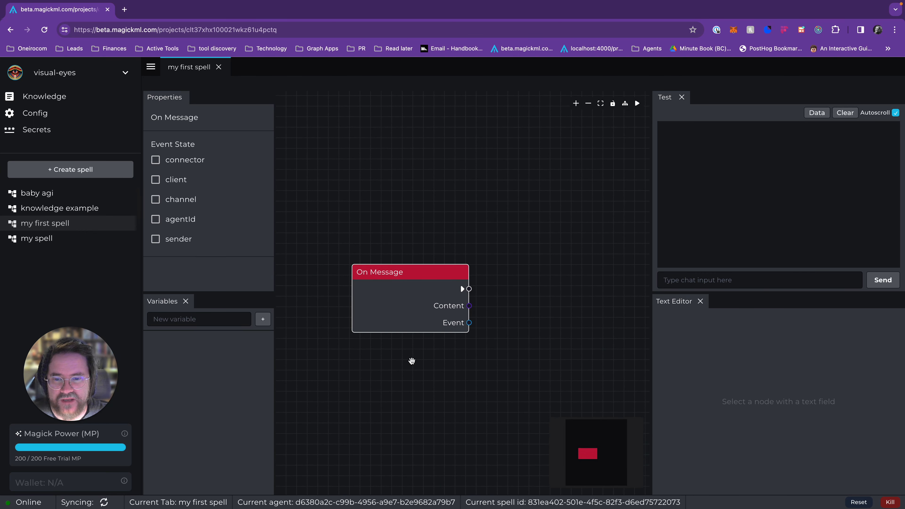
pyautogui.moveTo(412, 361); pyautogui.dragTo(373, 365)
pyautogui.moveTo(357, 315); pyautogui.dragTo(350, 294)
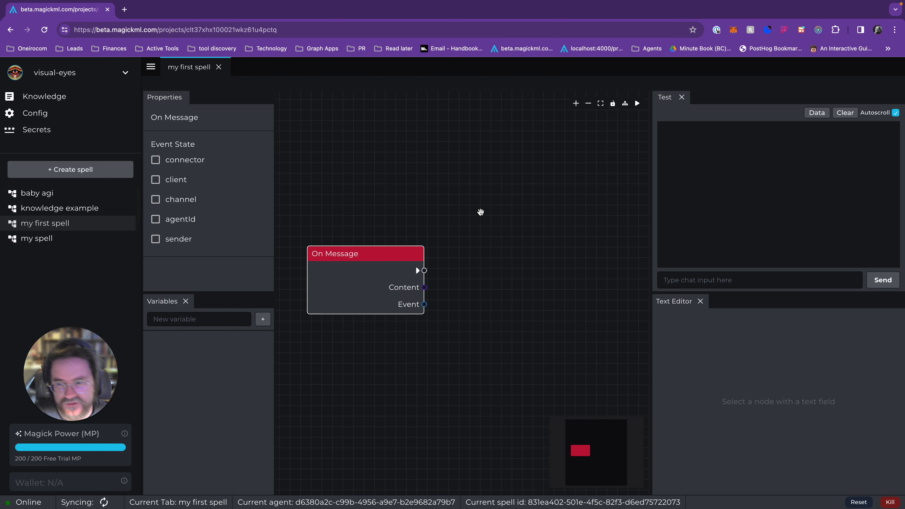
pyautogui.scroll(-3, 480, 212)
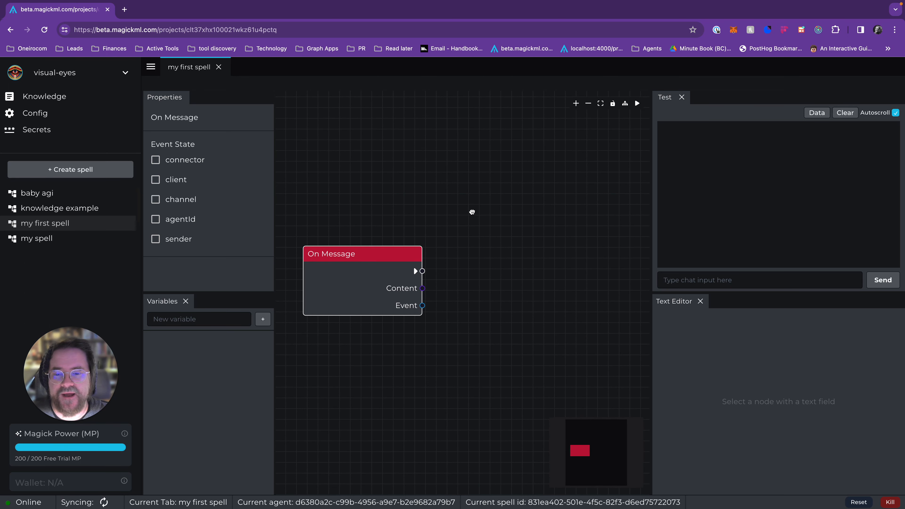
pyautogui.moveTo(383, 277); pyautogui.dragTo(367, 275)
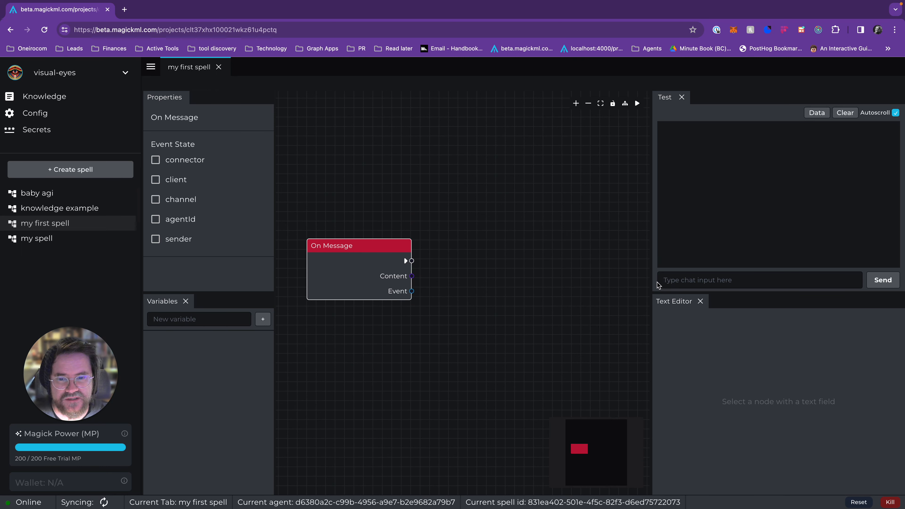
# Step: Send the test chat message "hello" to the spell
pyautogui.click(705, 280)
pyautogui.write('he')
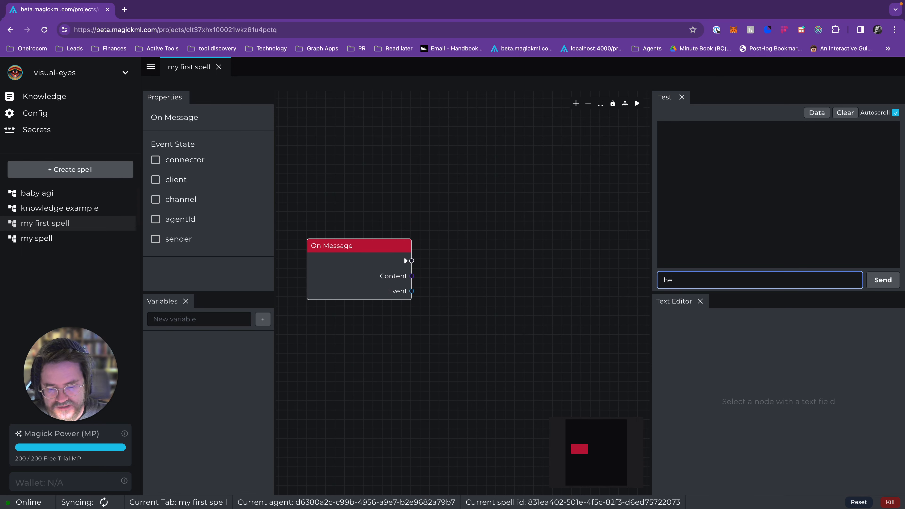
pyautogui.write('llo')
pyautogui.press('Return')
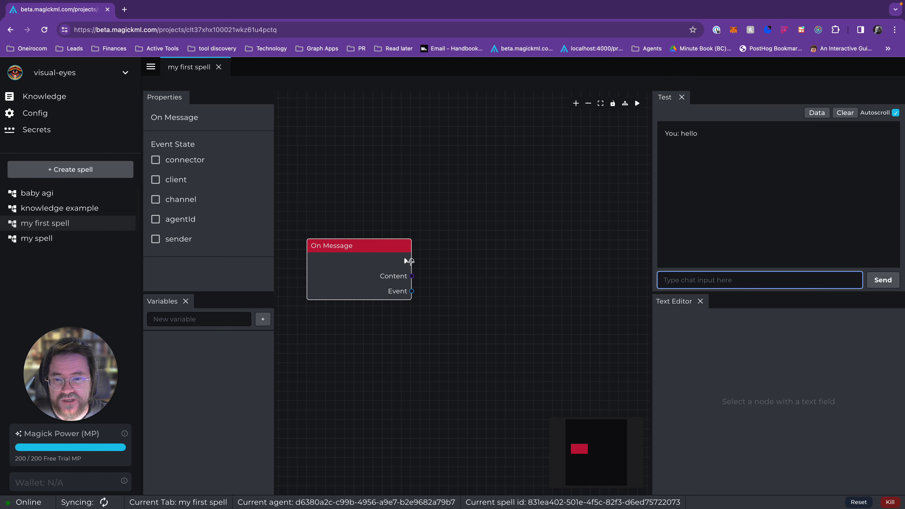
# Step: Add a magick/generateText node connected to the On Message node's execution output
pyautogui.moveTo(410, 262); pyautogui.dragTo(474, 231)
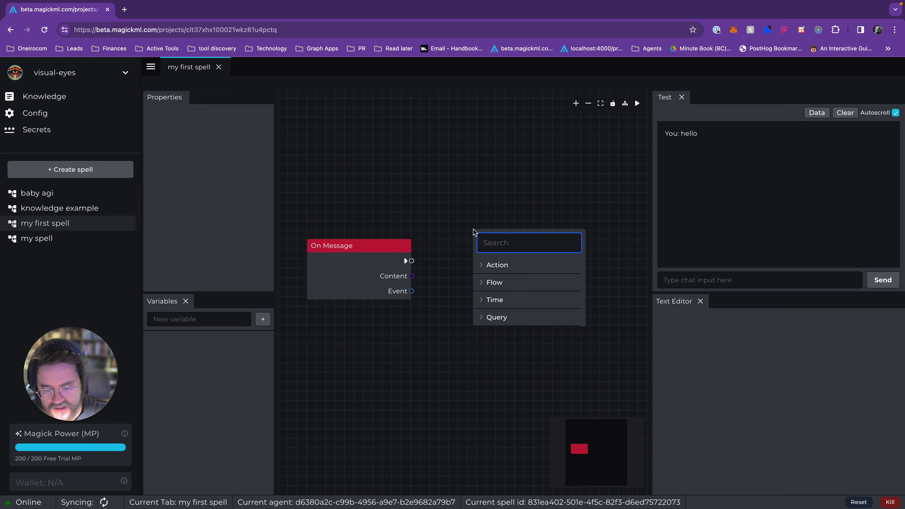
pyautogui.write('gene')
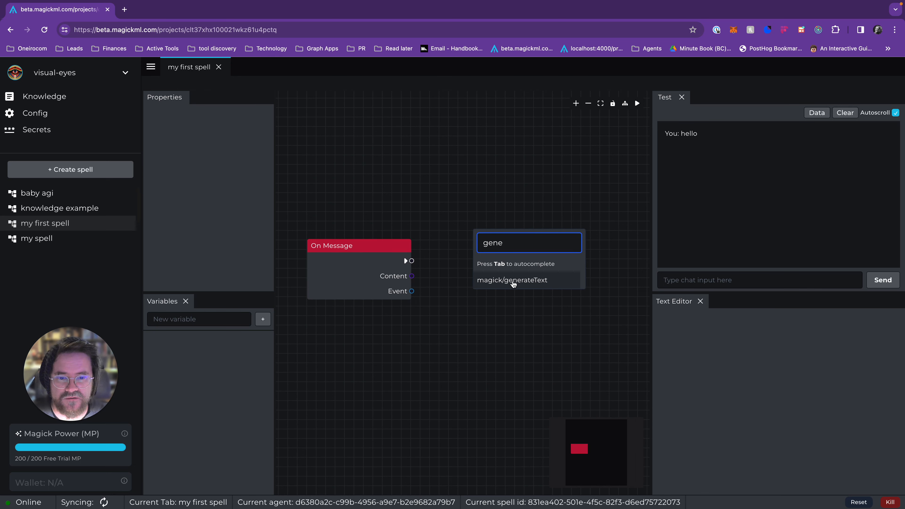
pyautogui.click(512, 280)
# Step: Connect the On Message Content output to the Generate Text Prompt input, and shift the Generate Text node slightly upward
pyautogui.moveTo(411, 276); pyautogui.dragTo(468, 321)
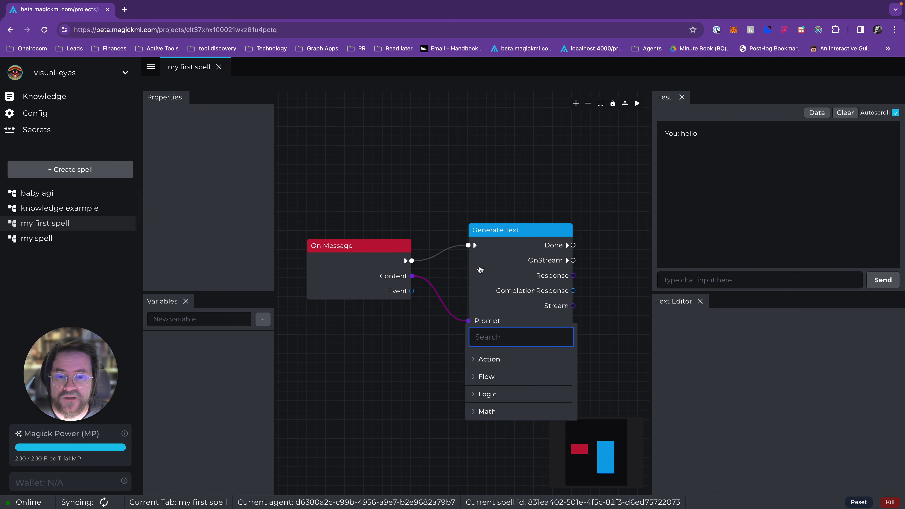
pyautogui.click(480, 270)
pyautogui.press('Escape')
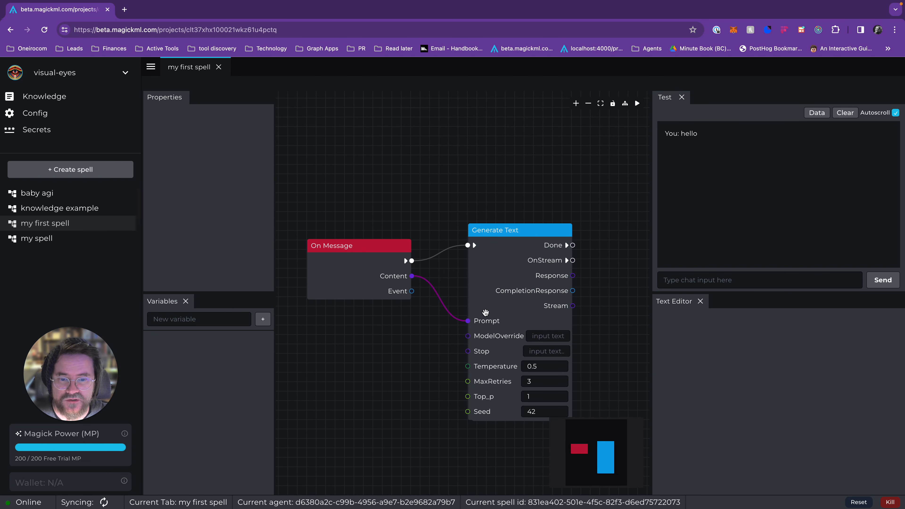
pyautogui.moveTo(509, 323); pyautogui.dragTo(512, 316)
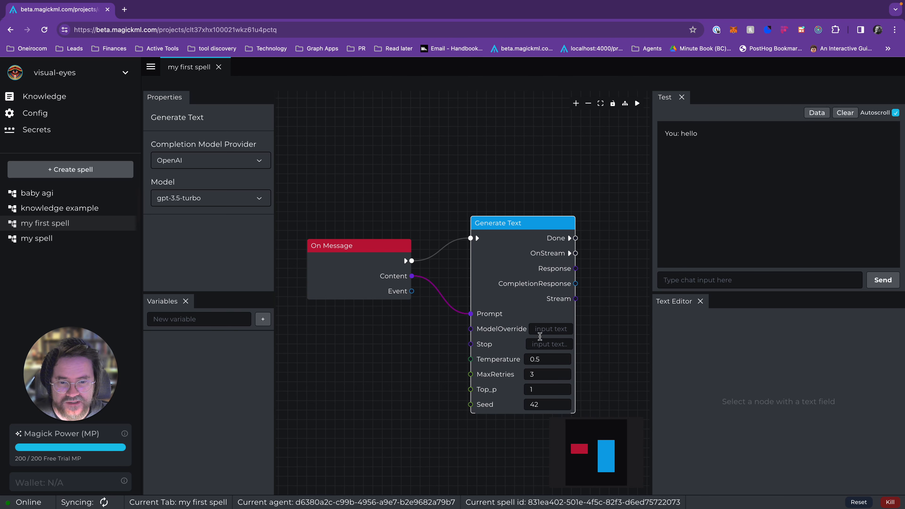
# Step: Open the Generate Text node's ModelOverride and Stop text inputs for viewing in the text editor
pyautogui.click(552, 329)
pyautogui.click(549, 344)
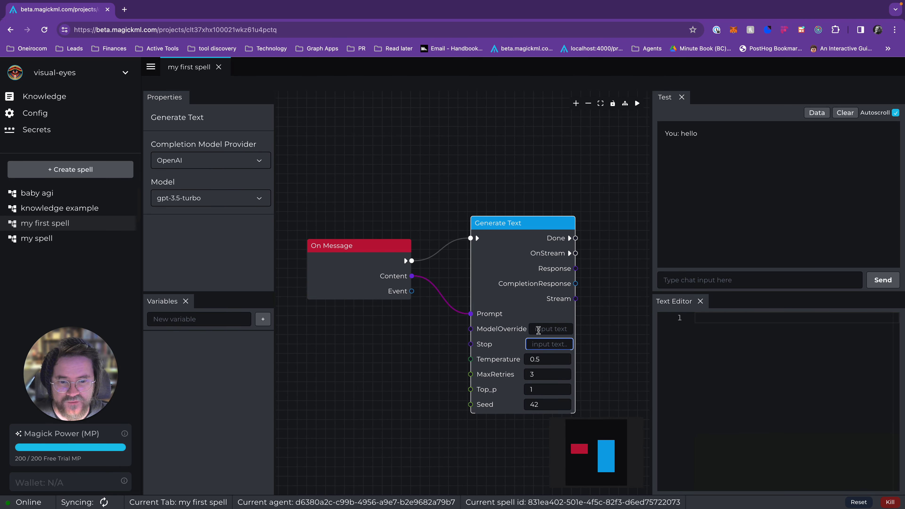
pyautogui.click(538, 330)
pyautogui.click(488, 284)
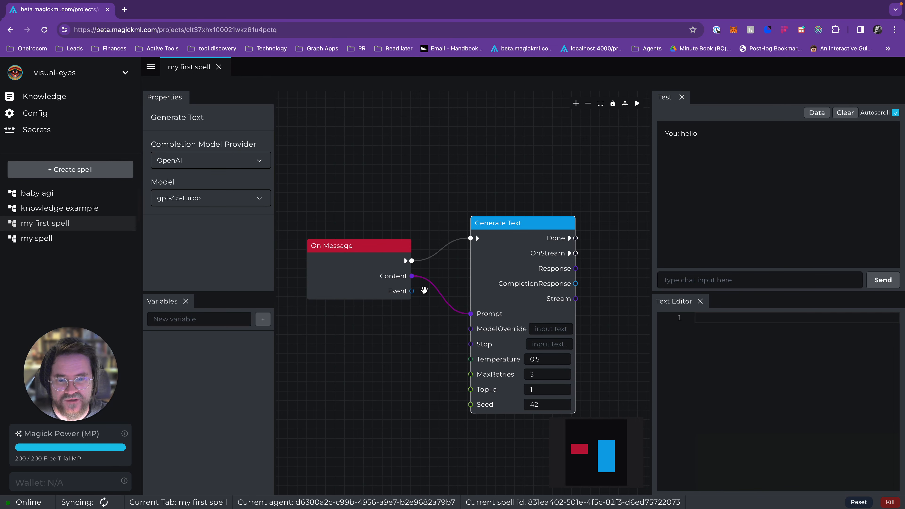
# Step: Move the Generate Text node slightly down and closer to the On Message node
pyautogui.moveTo(494, 282); pyautogui.dragTo(467, 307)
pyautogui.moveTo(577, 301); pyautogui.dragTo(474, 270)
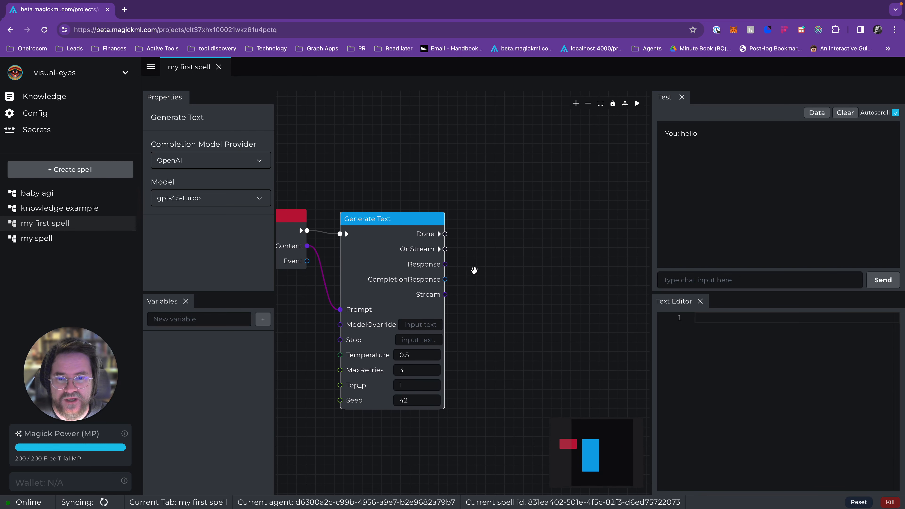
pyautogui.scroll(-2, 474, 270)
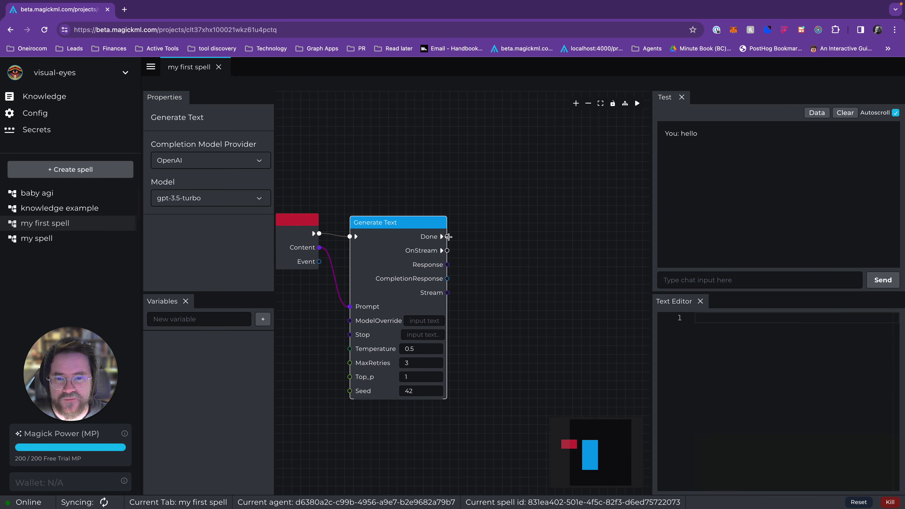
pyautogui.moveTo(448, 236); pyautogui.dragTo(502, 236)
pyautogui.write('s')
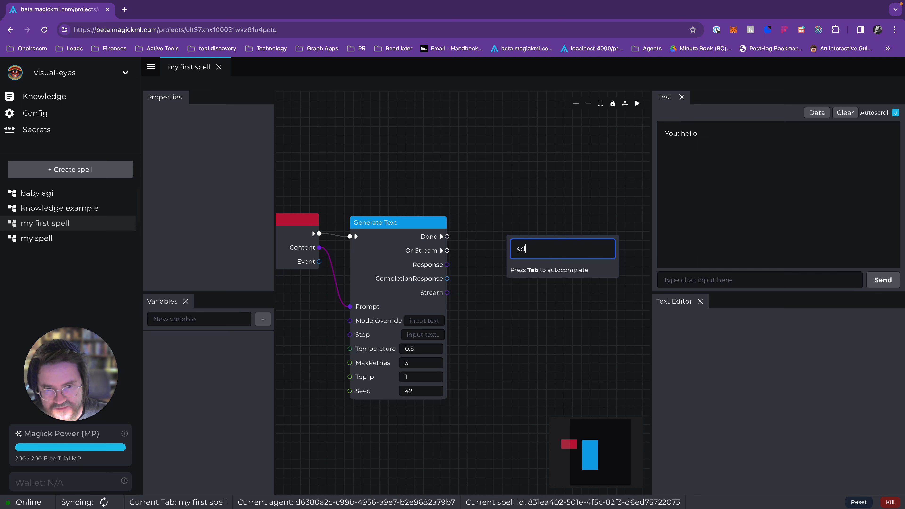
pyautogui.write('en')
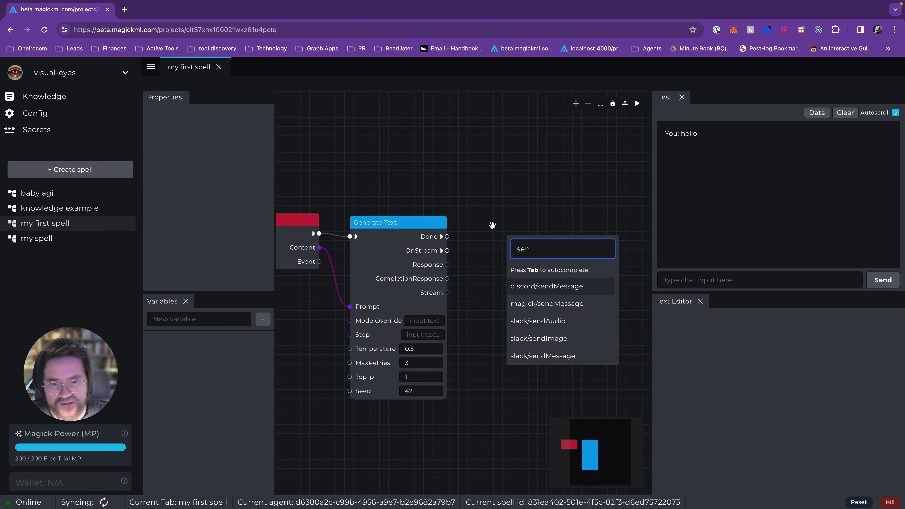
pyautogui.click(556, 287)
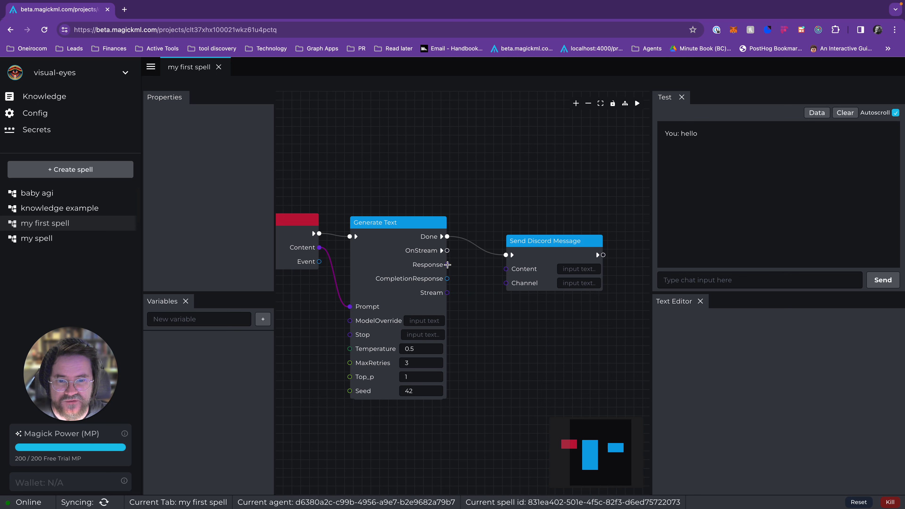
pyautogui.click(536, 259)
pyautogui.press('BackSpace')
# Step: Add a magick/sendMessage node on the far side of the Generate Text node from On Message
pyautogui.rightClick(519, 234)
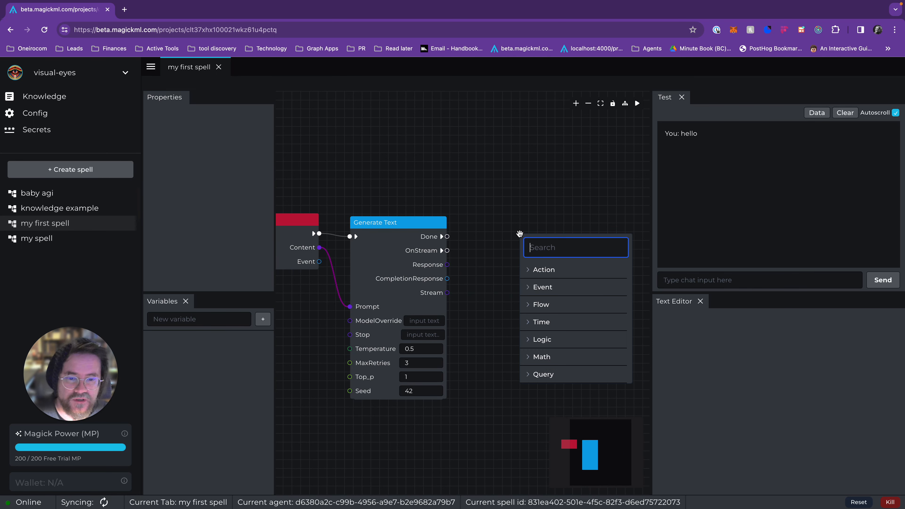
pyautogui.write('send')
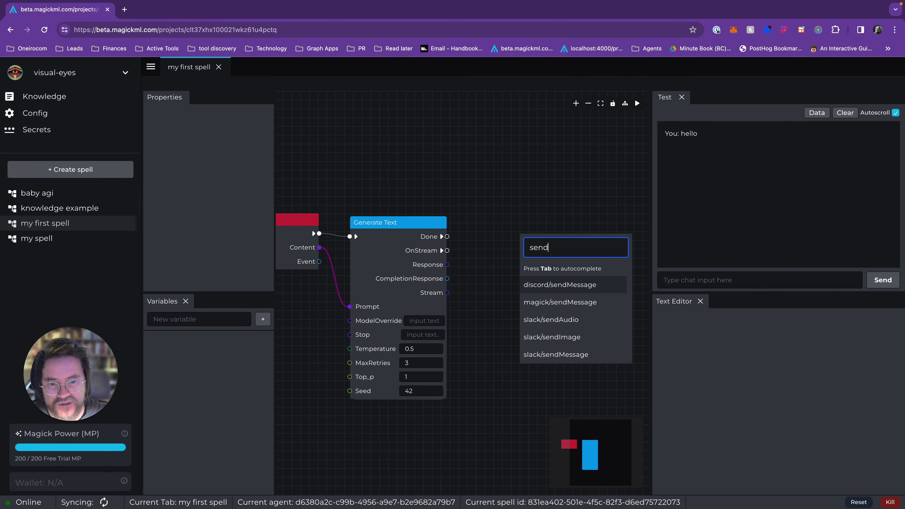
pyautogui.click(530, 303)
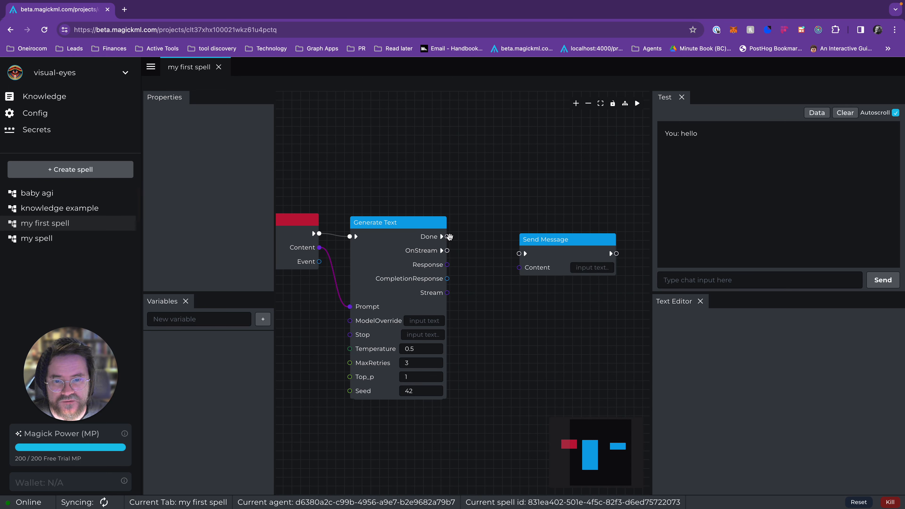
# Step: Connect Generate Text's Done output to the Send Message node's execution input and its Response output to Content
pyautogui.moveTo(447, 236); pyautogui.dragTo(549, 240)
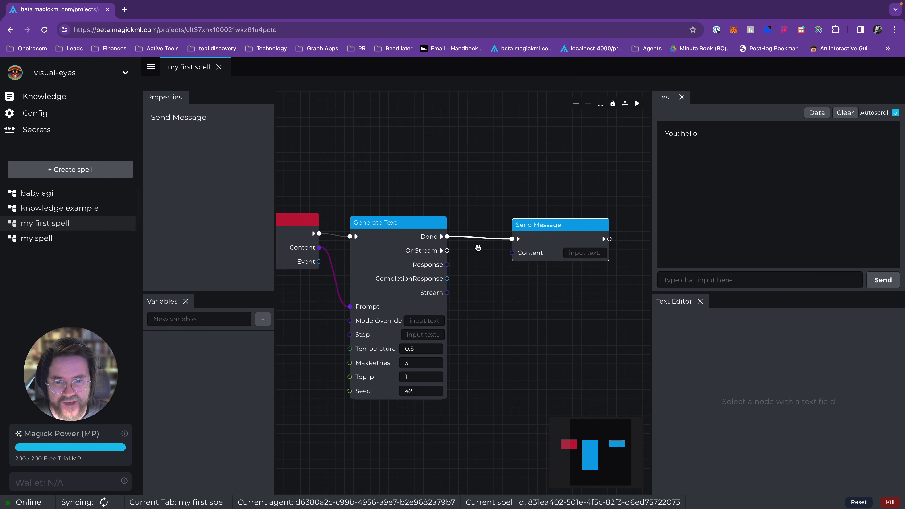
pyautogui.moveTo(448, 264); pyautogui.dragTo(547, 252)
pyautogui.moveTo(500, 298); pyautogui.dragTo(570, 287)
# Step: Shift the On Message node slightly away from Generate Text and select Generate Text to view its properties
pyautogui.click(301, 244)
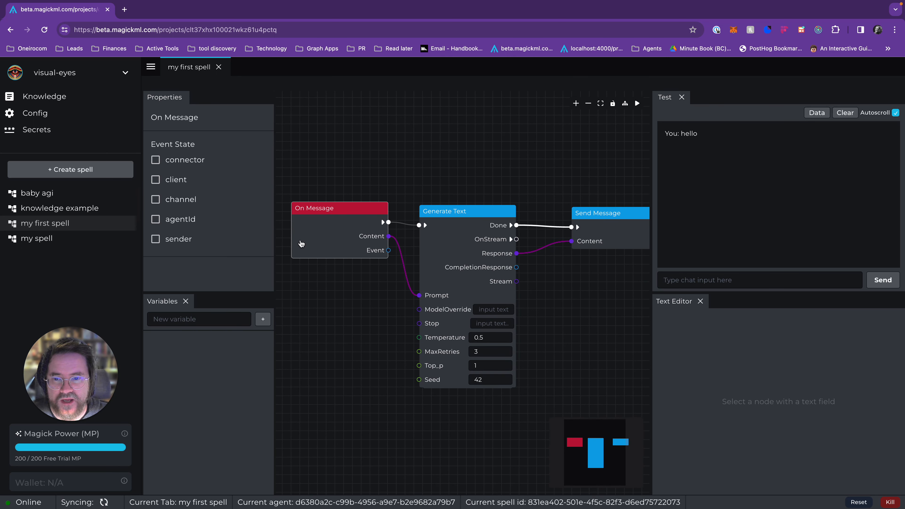
pyautogui.moveTo(321, 231); pyautogui.dragTo(306, 230)
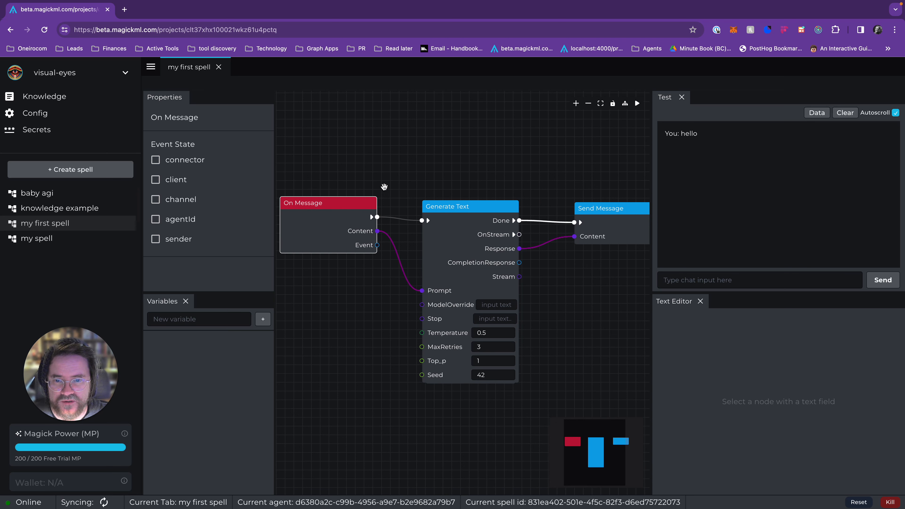
pyautogui.click(446, 163)
pyautogui.click(461, 218)
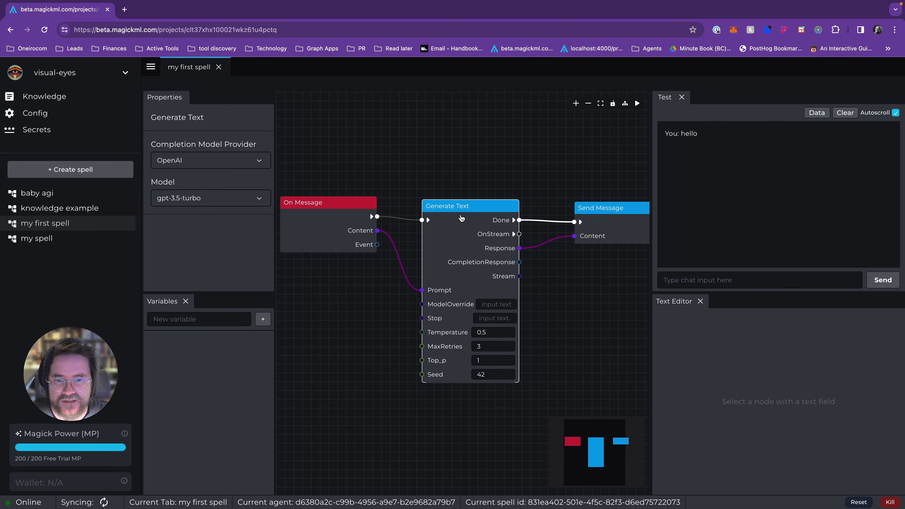
pyautogui.click(395, 222)
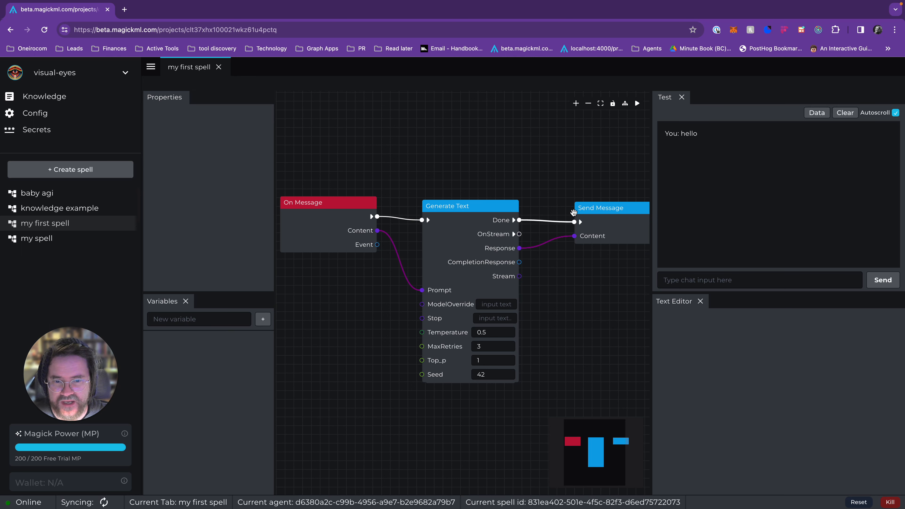
# Step: Nudge the On Message, Generate Text and Send Message nodes slightly up and to the left to tidy the flow
pyautogui.moveTo(329, 216)
pyautogui.mouseDown()
pyautogui.moveTo(337, 212)
pyautogui.moveTo(311, 216)
pyautogui.moveTo(323, 210)
pyautogui.mouseUp()
pyautogui.moveTo(455, 221); pyautogui.dragTo(453, 212)
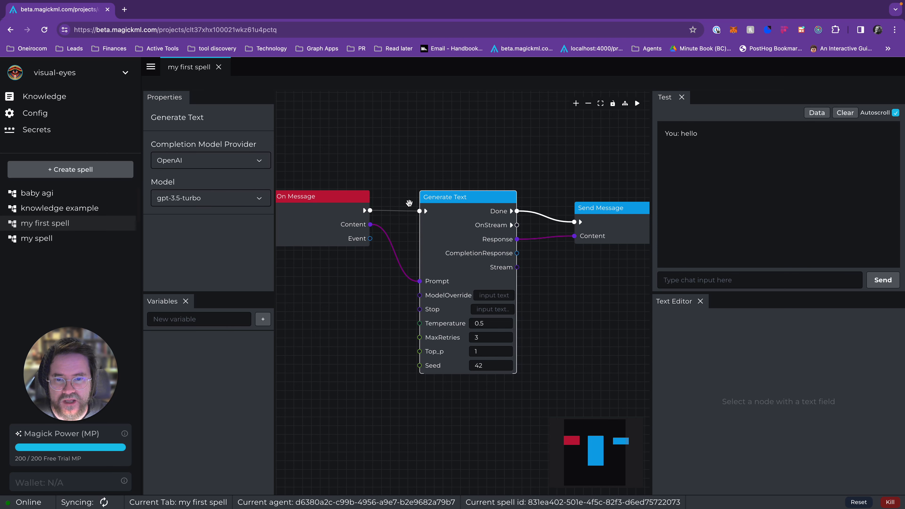
pyautogui.click(405, 216)
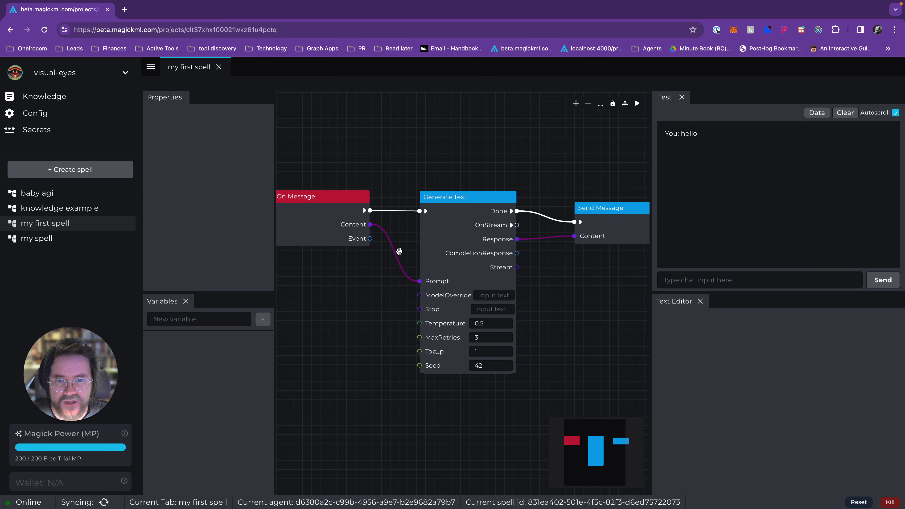
pyautogui.moveTo(454, 219); pyautogui.dragTo(457, 228)
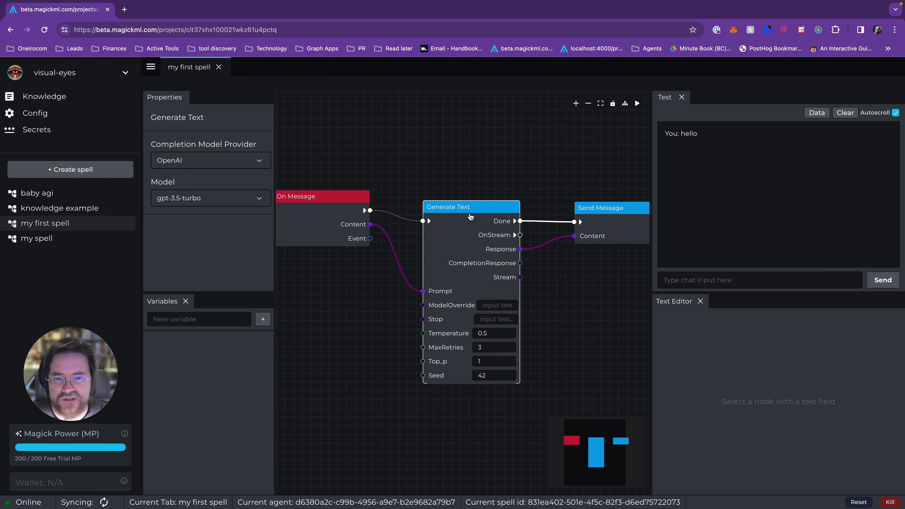
pyautogui.moveTo(471, 217); pyautogui.dragTo(464, 208)
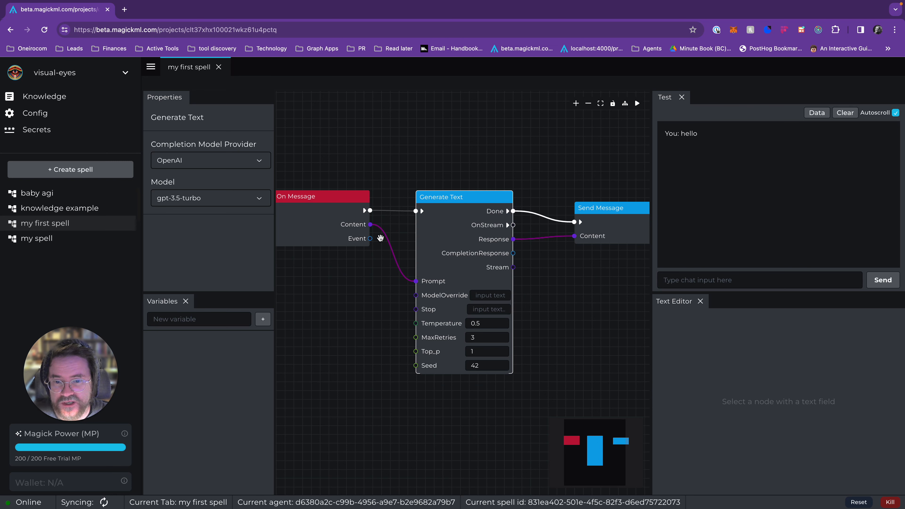
pyautogui.moveTo(449, 221); pyautogui.dragTo(431, 216)
pyautogui.moveTo(627, 216); pyautogui.dragTo(613, 202)
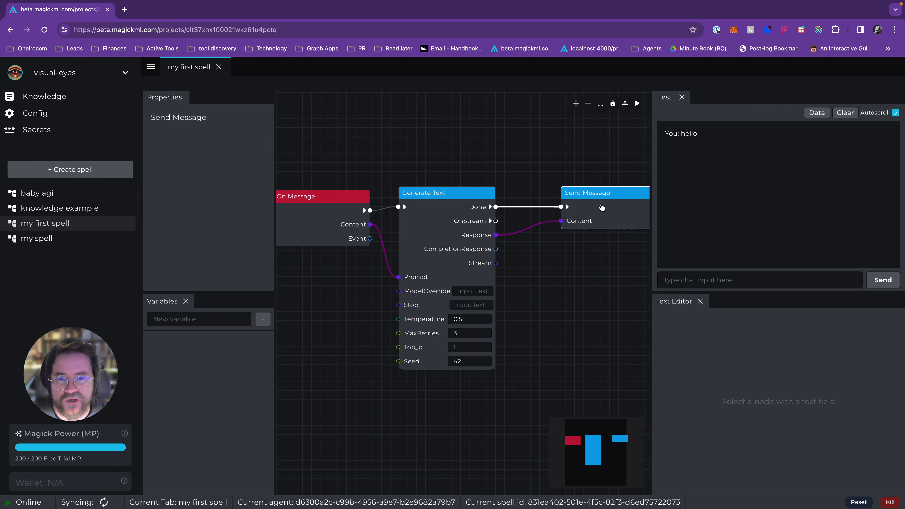
pyautogui.moveTo(347, 219); pyautogui.dragTo(334, 206)
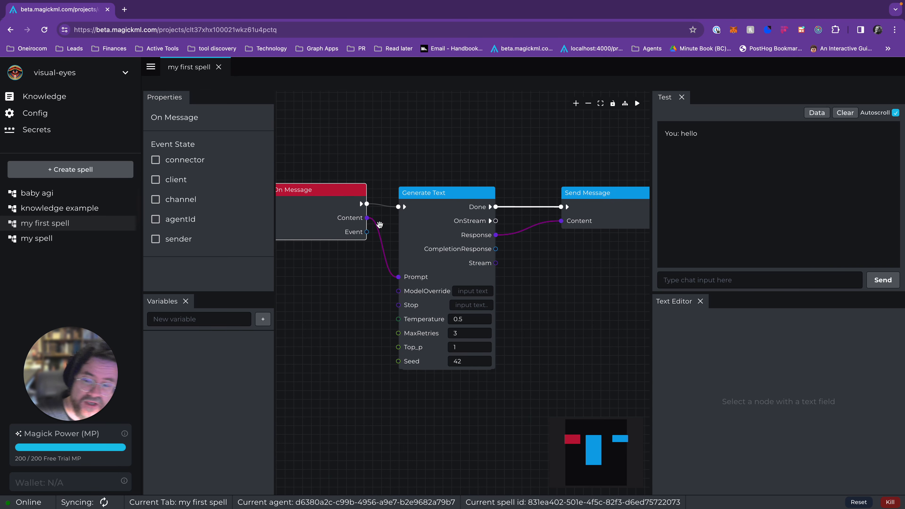
# Step: Nudge the Generate Text node slightly away from On Message and move the Send Message node closer to it
pyautogui.moveTo(399, 292); pyautogui.dragTo(337, 306)
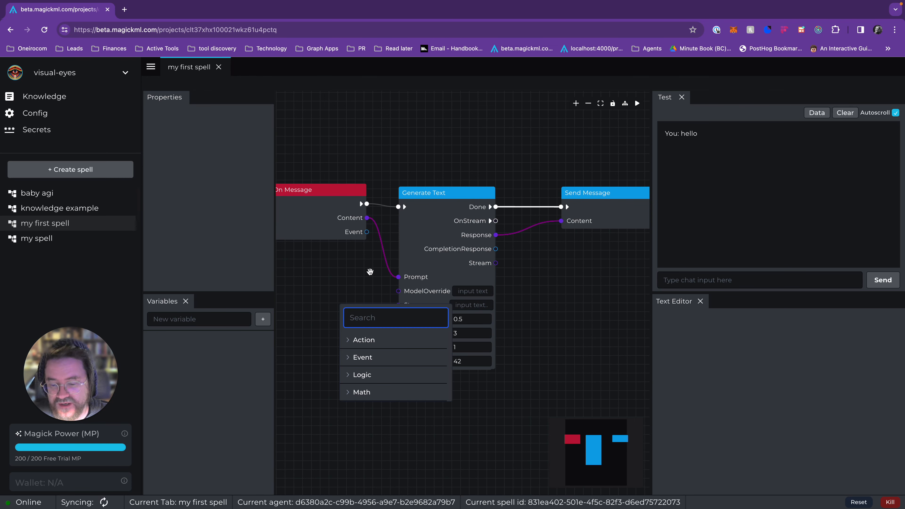
pyautogui.click(371, 272)
pyautogui.moveTo(445, 224)
pyautogui.mouseDown()
pyautogui.moveTo(458, 221)
pyautogui.moveTo(439, 218)
pyautogui.mouseUp()
pyautogui.scroll(-1, 546, 287)
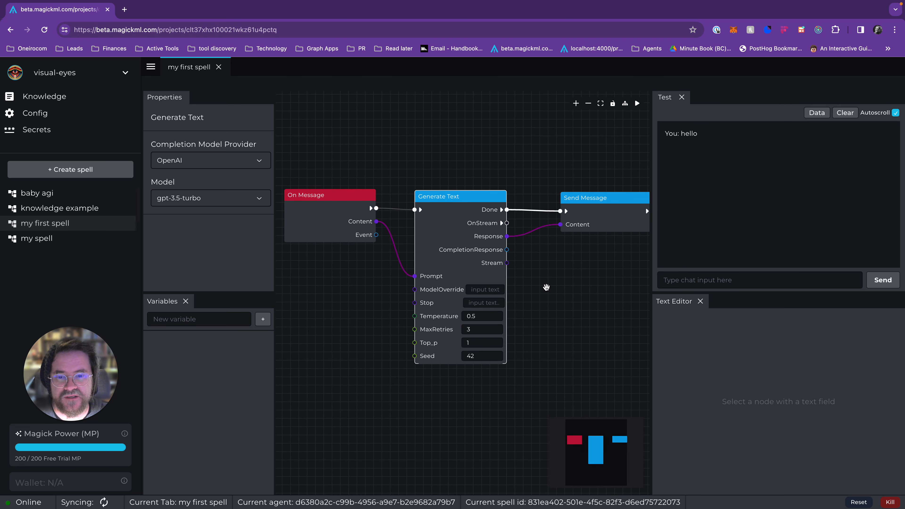
pyautogui.moveTo(546, 287); pyautogui.dragTo(535, 308)
pyautogui.scroll(-1, 537, 308)
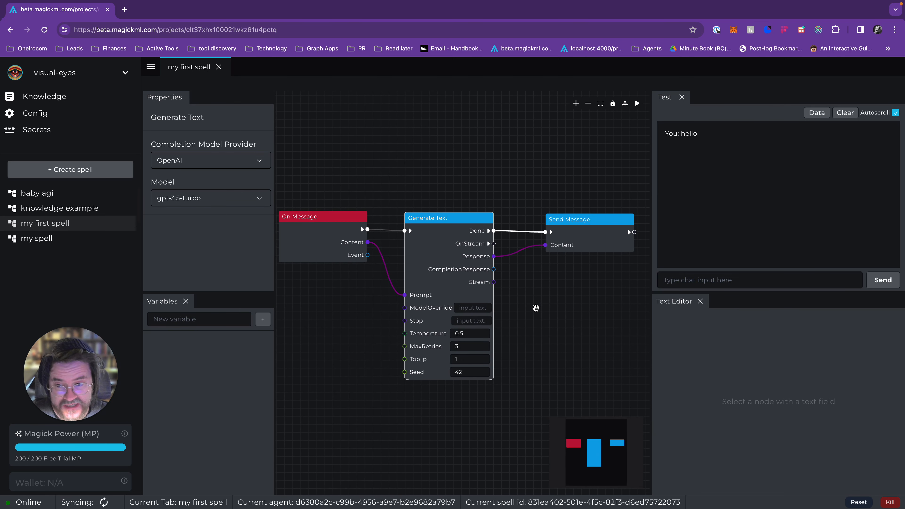
pyautogui.moveTo(535, 307); pyautogui.dragTo(534, 307)
pyautogui.click(325, 250)
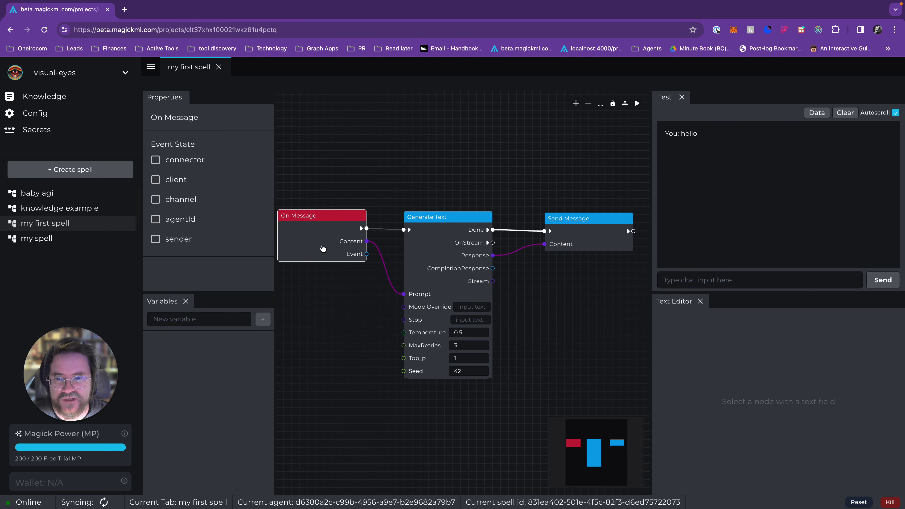
pyautogui.moveTo(438, 233); pyautogui.dragTo(446, 230)
pyautogui.moveTo(589, 230); pyautogui.dragTo(576, 221)
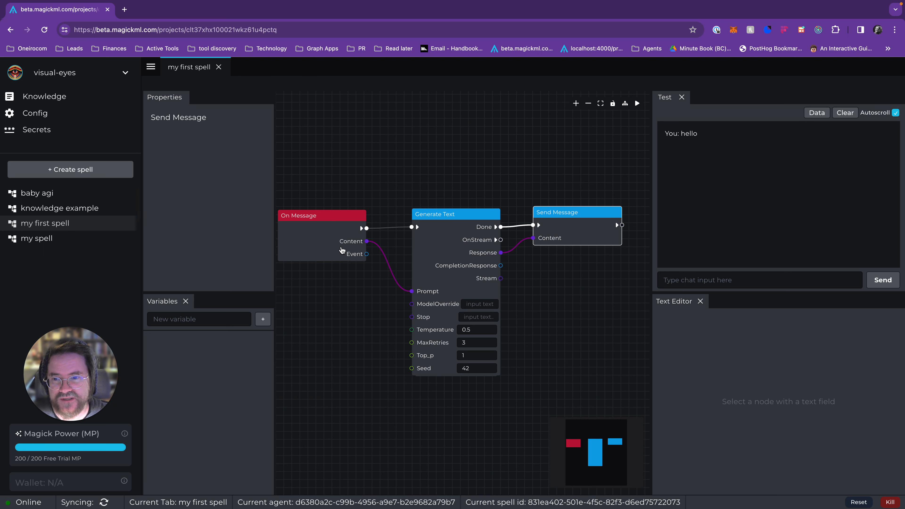
# Step: Review the available completion model providers and models for the Generate Text node
pyautogui.click(454, 241)
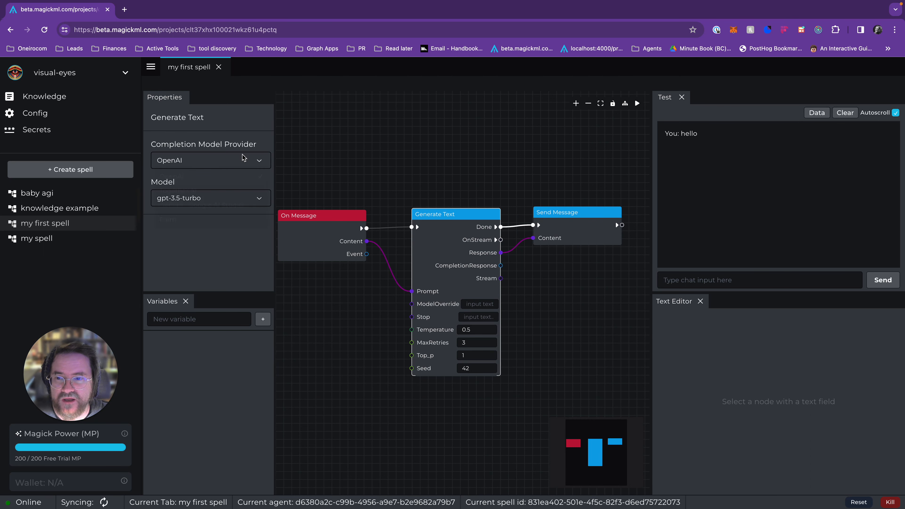
pyautogui.click(245, 160)
pyautogui.click(231, 245)
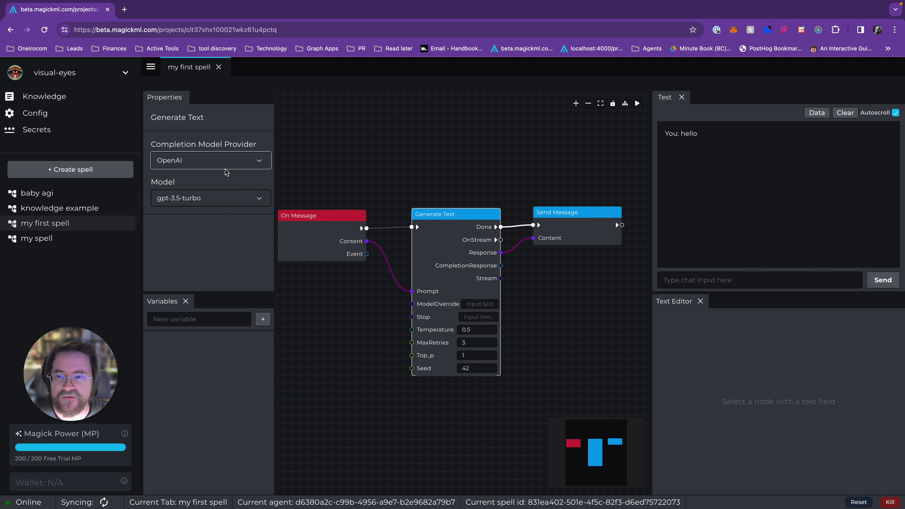
pyautogui.click(238, 197)
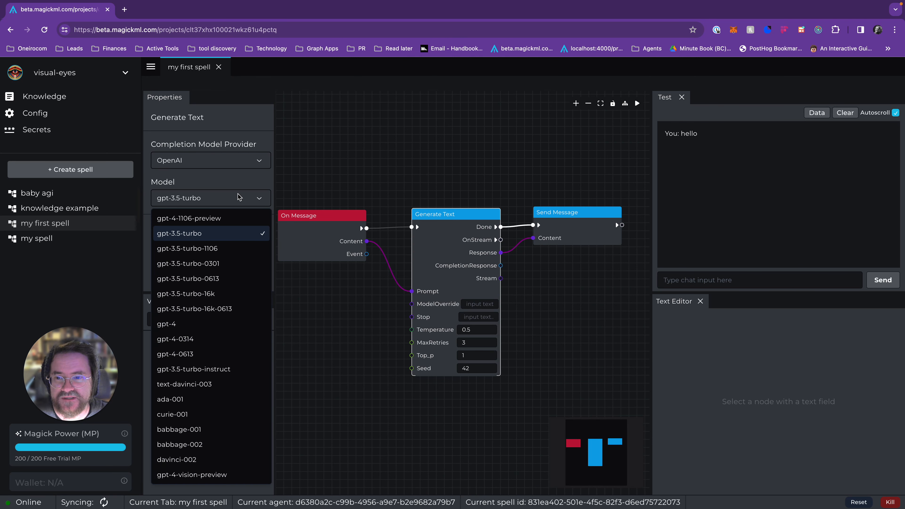
pyautogui.click(216, 131)
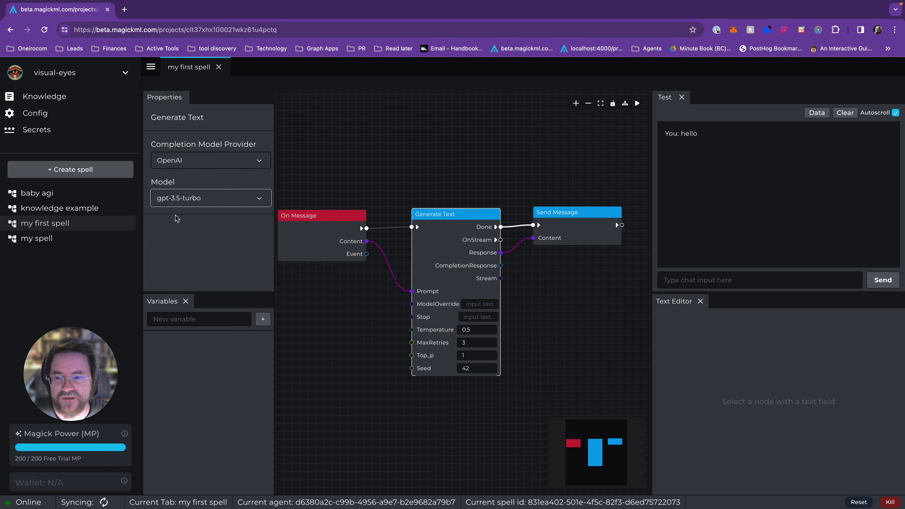
# Step: Try entering "test" as the Generate Text node's ModelOverride value through the text editor, and clear it
pyautogui.moveTo(431, 253); pyautogui.dragTo(426, 250)
pyautogui.click(477, 301)
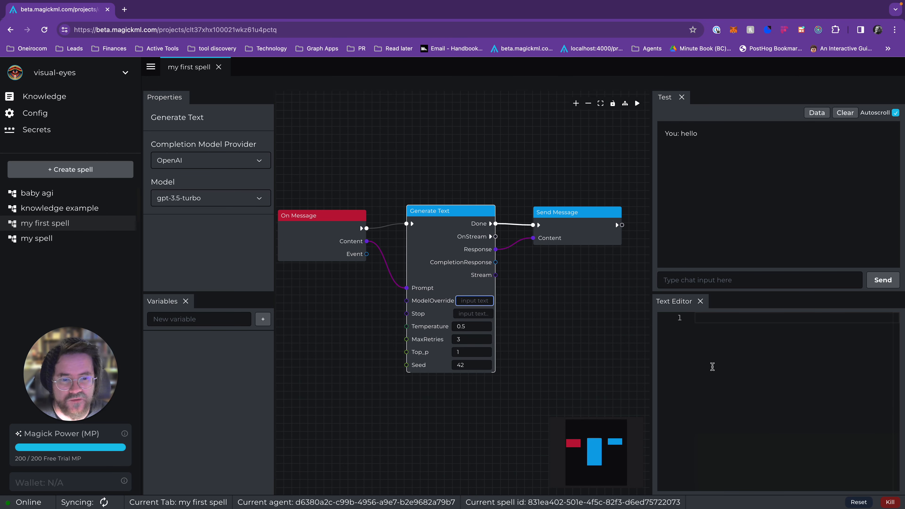
pyautogui.click(712, 367)
pyautogui.write('test')
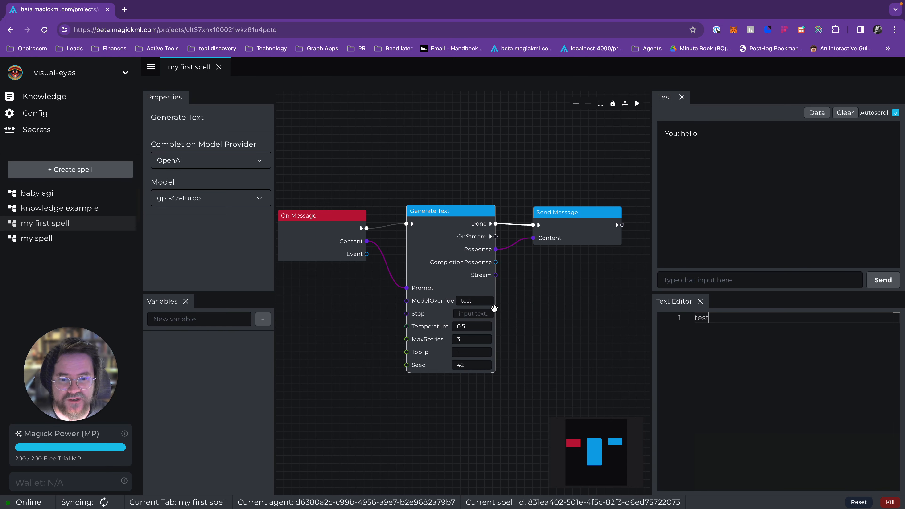
pyautogui.doubleClick(706, 317)
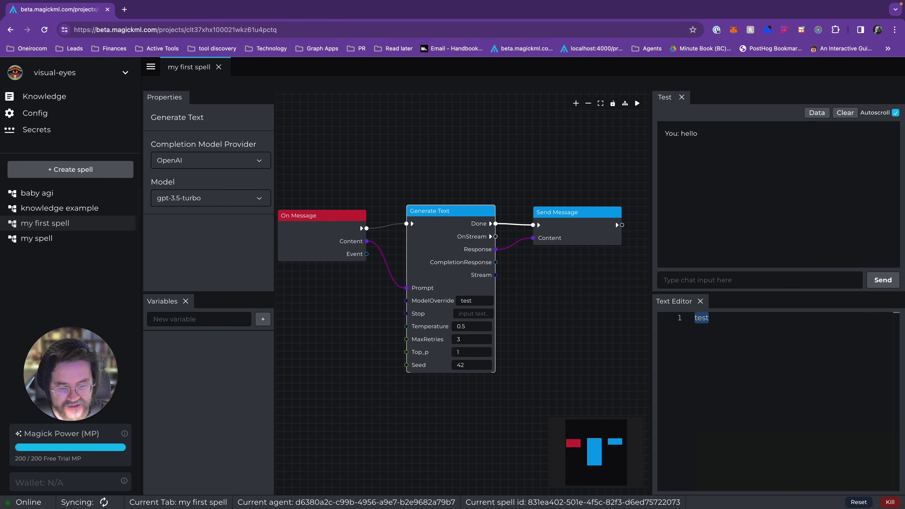
pyautogui.press('BackSpace')
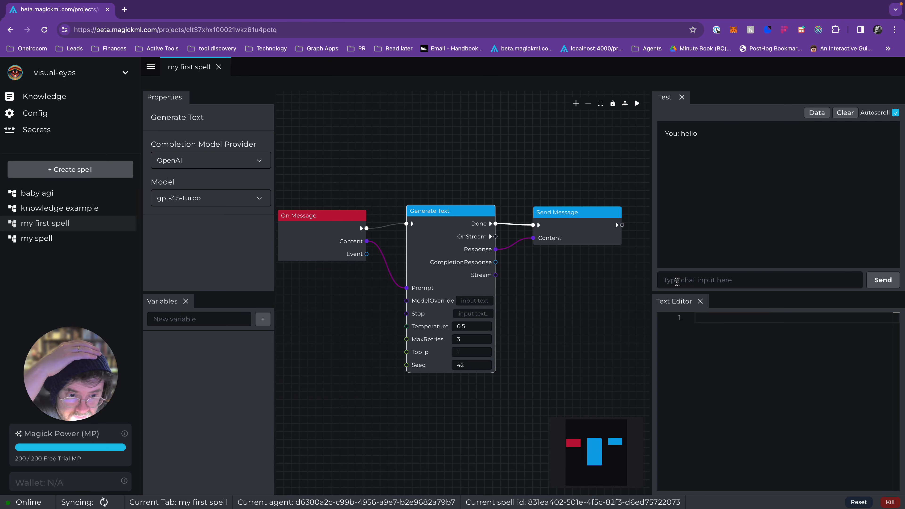
# Step: Send the chat message "hello" to test the completed spell
pyautogui.moveTo(501, 174); pyautogui.dragTo(536, 166)
pyautogui.scroll(-3, 536, 166)
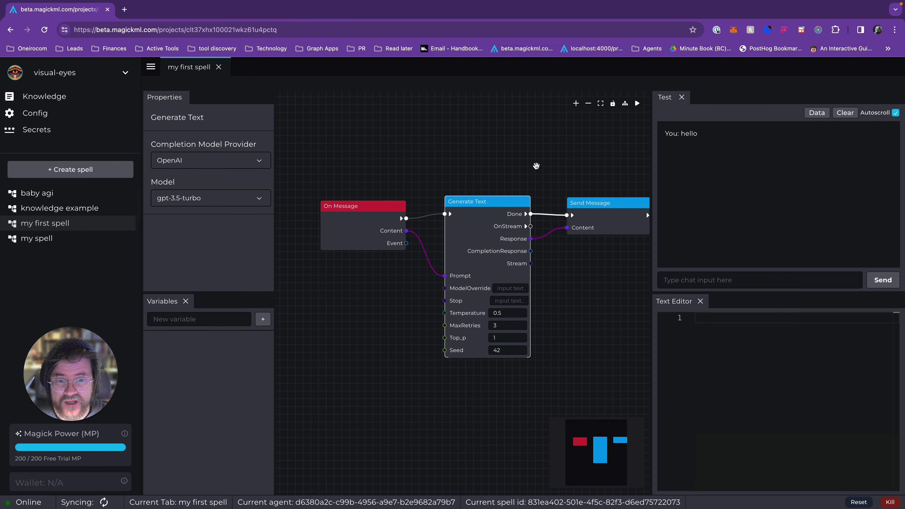
pyautogui.click(721, 282)
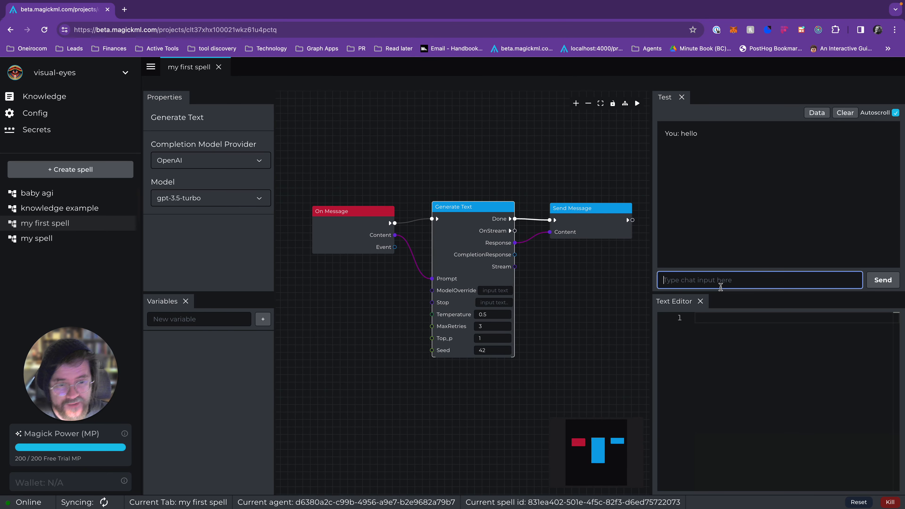
pyautogui.write('hello')
pyautogui.press('Return')
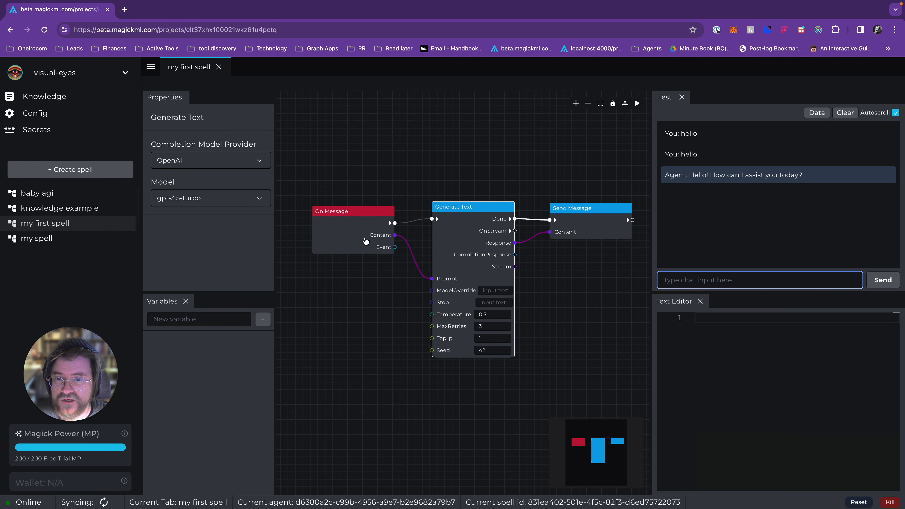
# Step: Align the On Message node with the Generate Text node and open the application logs in a widened panel
pyautogui.moveTo(365, 240); pyautogui.dragTo(367, 230)
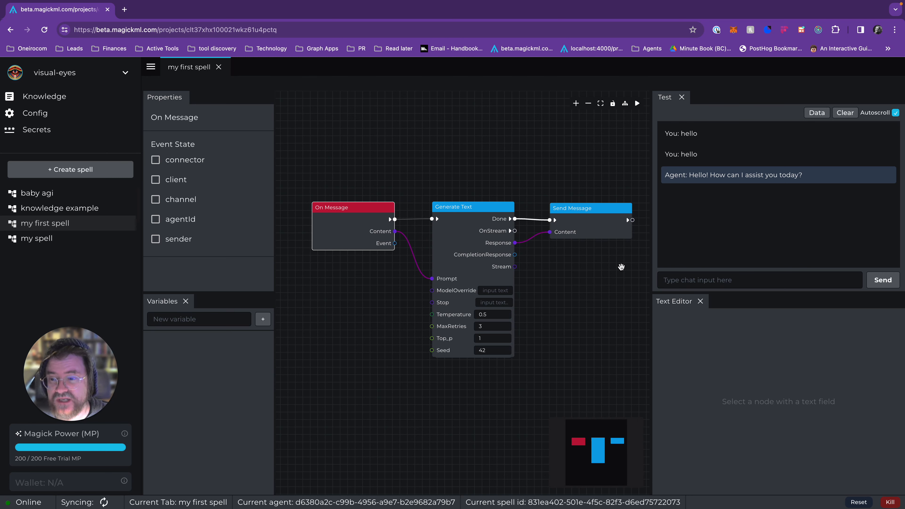
pyautogui.hotkey('ctrl', 'j')
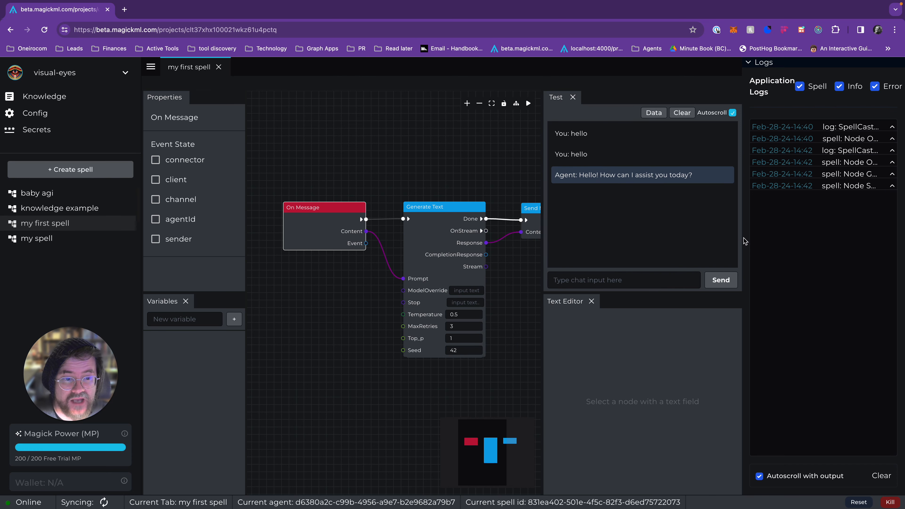
pyautogui.moveTo(741, 241); pyautogui.dragTo(675, 254)
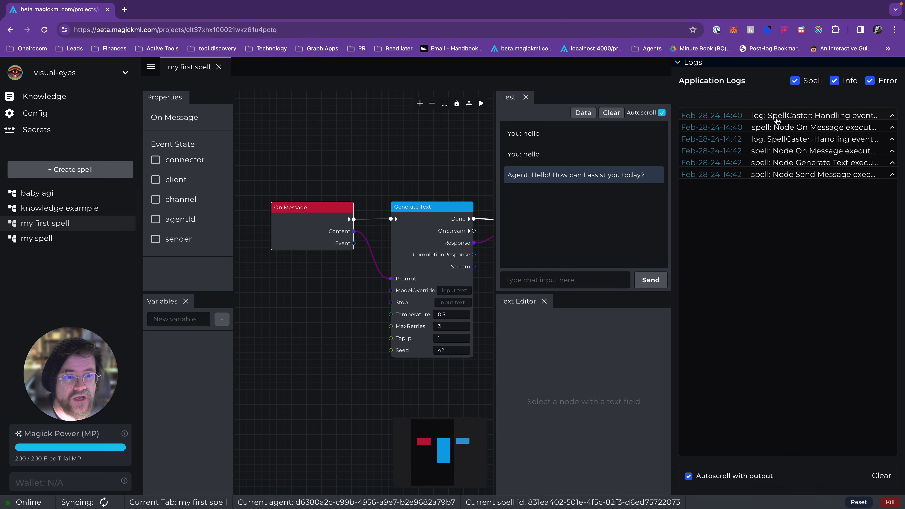
# Step: Examine the application log entries for the spell's event handling and node executions, and close the logs
pyautogui.click(778, 117)
pyautogui.click(778, 117)
pyautogui.click(781, 128)
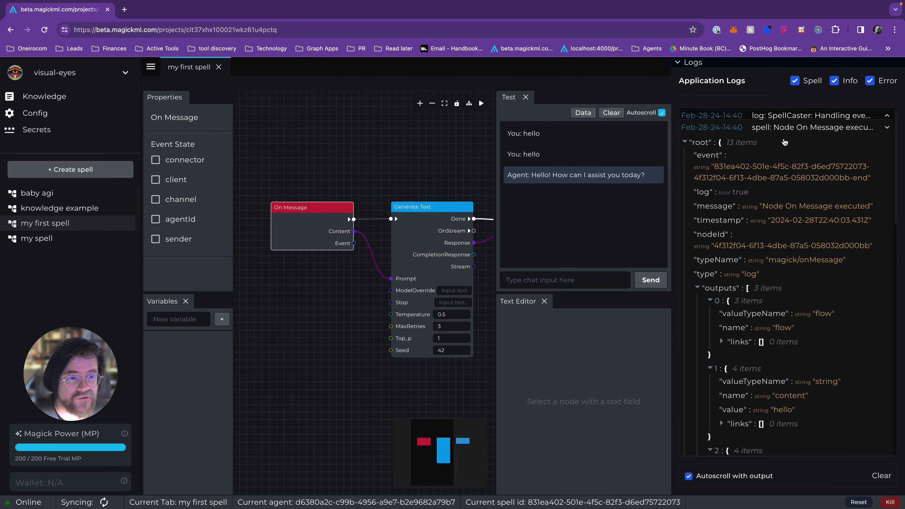
pyautogui.click(782, 129)
pyautogui.click(786, 140)
pyautogui.click(786, 140)
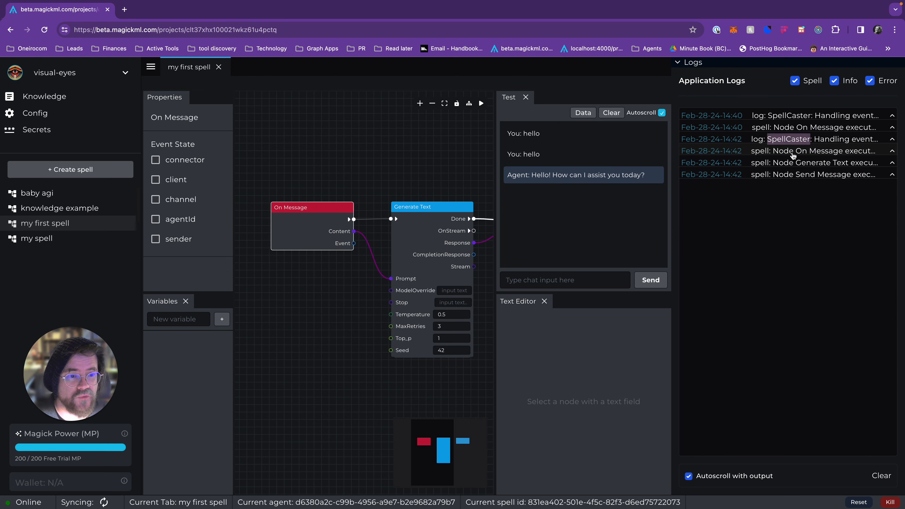
pyautogui.click(792, 152)
pyautogui.click(792, 152)
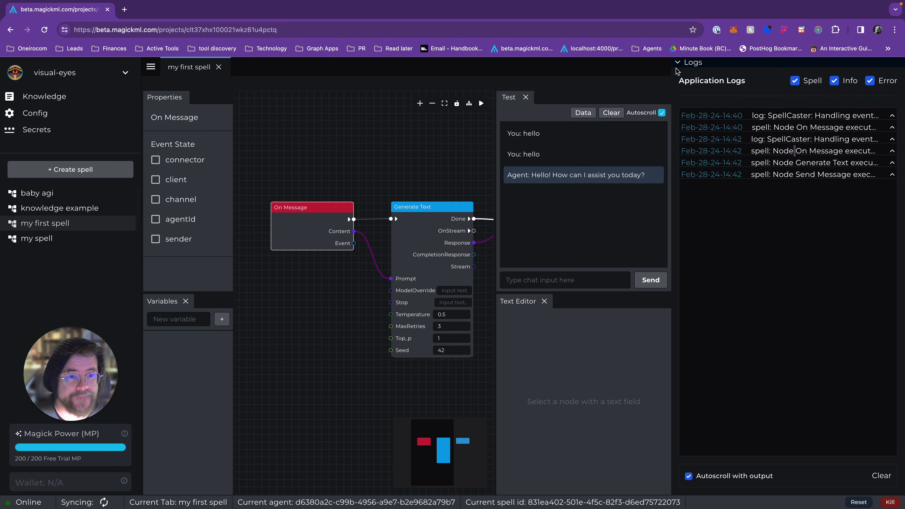
pyautogui.moveTo(672, 72); pyautogui.dragTo(901, 73)
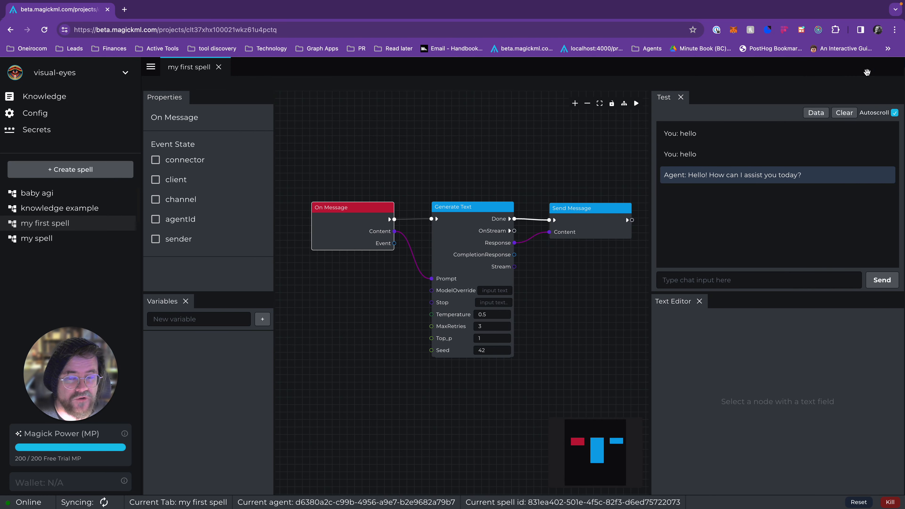
pyautogui.moveTo(619, 120); pyautogui.dragTo(589, 132)
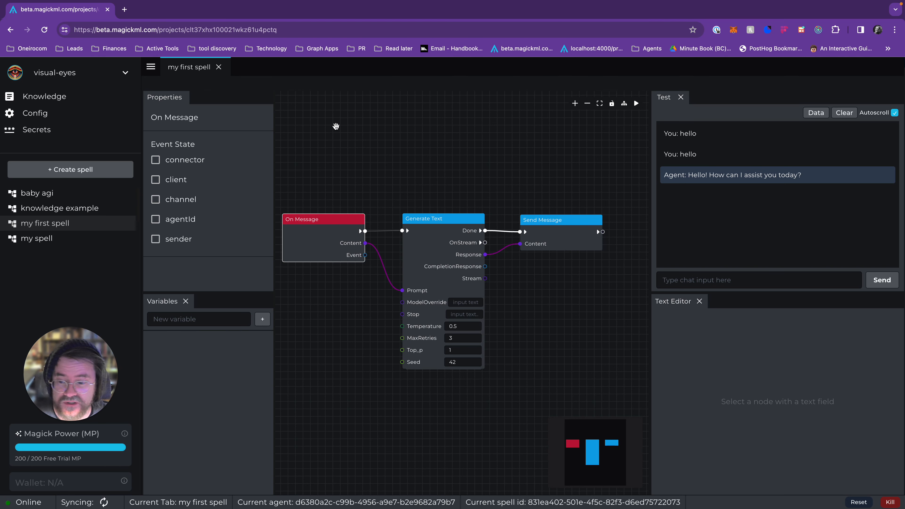
pyautogui.moveTo(84, 426)
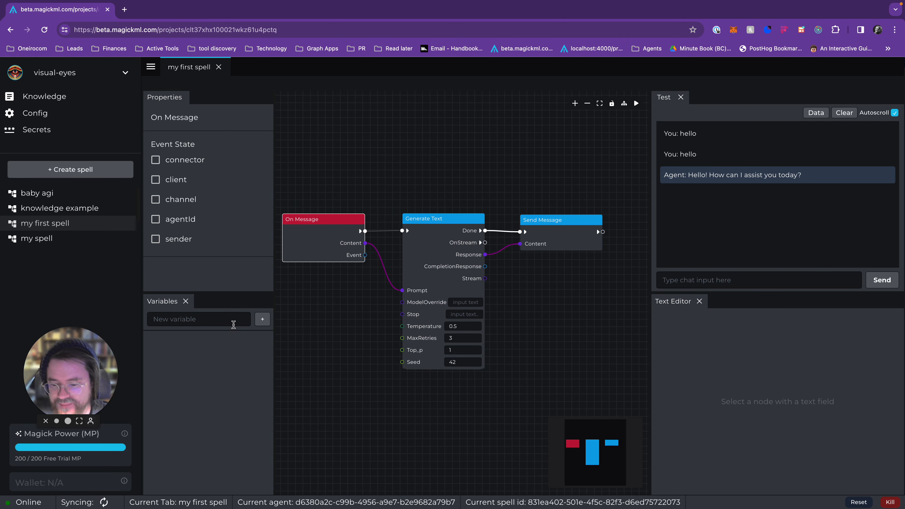
pyautogui.moveTo(323, 360); pyautogui.dragTo(342, 360)
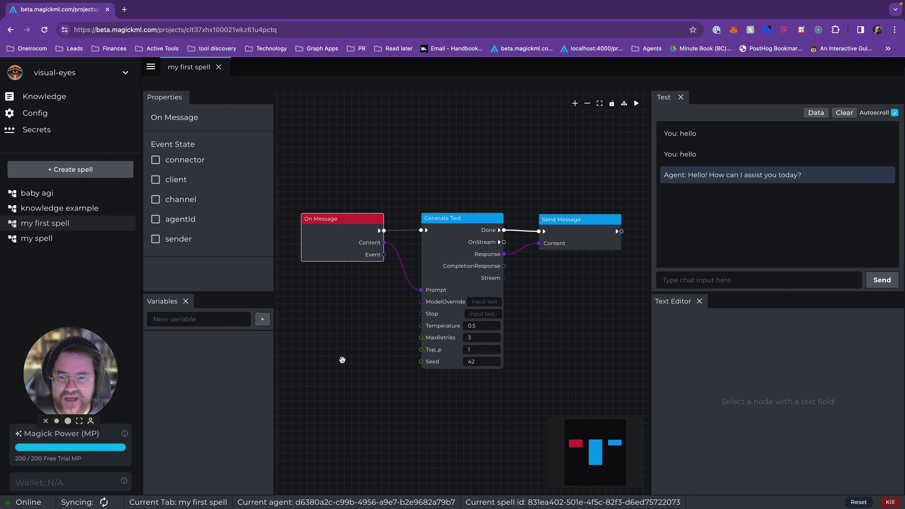
pyautogui.moveTo(342, 360); pyautogui.dragTo(342, 359)
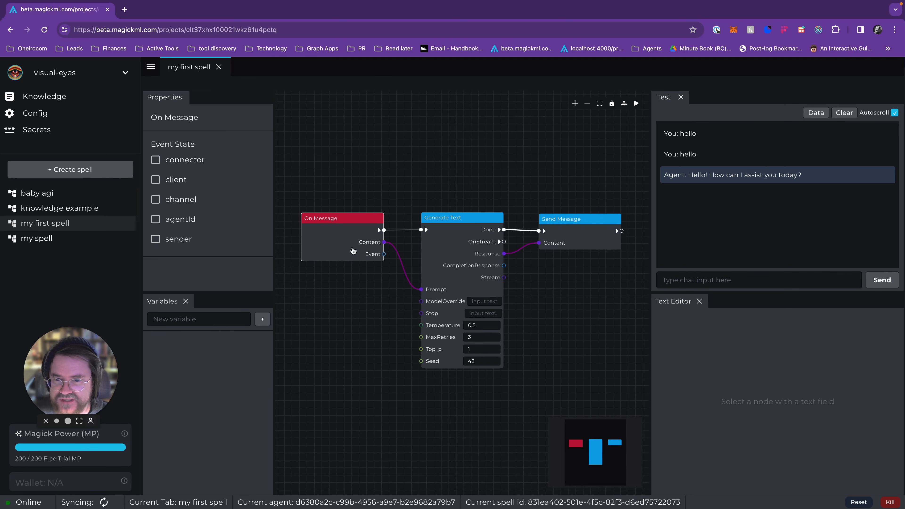
# Step: Reposition the On Message node so it sits level with the Generate Text node and slightly closer to it
pyautogui.moveTo(353, 252); pyautogui.dragTo(337, 225)
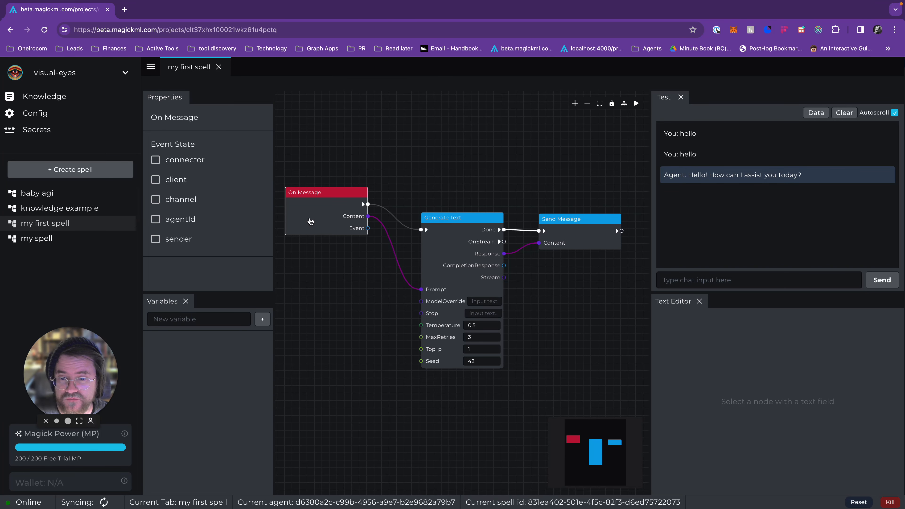
pyautogui.moveTo(310, 221); pyautogui.dragTo(319, 247)
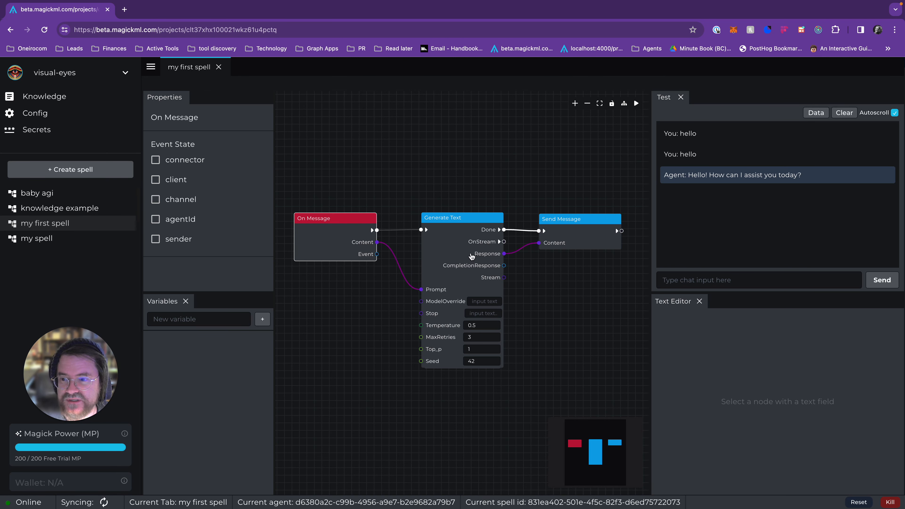
pyautogui.moveTo(427, 182); pyautogui.dragTo(420, 172)
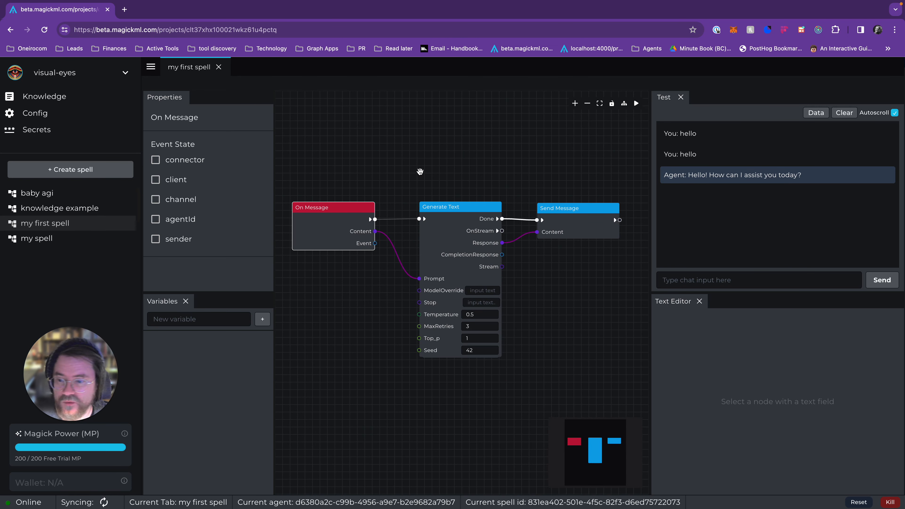
pyautogui.moveTo(420, 171); pyautogui.dragTo(431, 173)
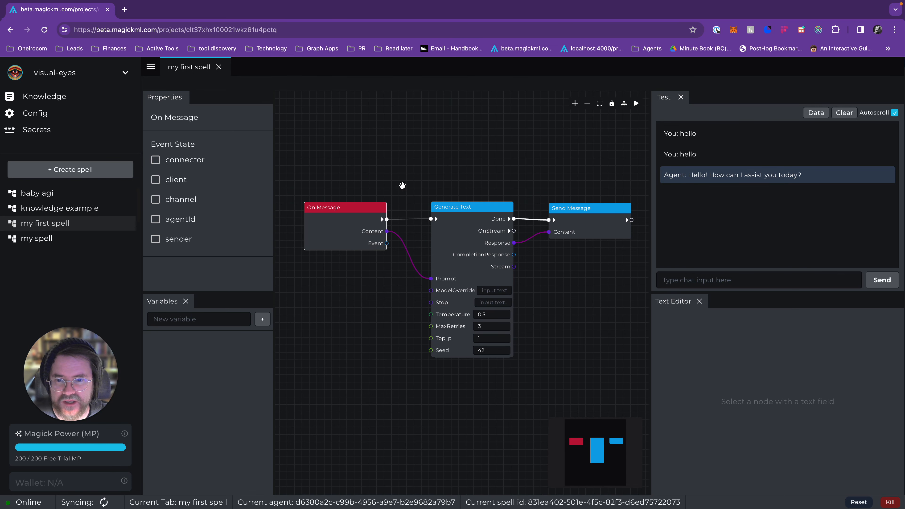
pyautogui.moveTo(351, 213); pyautogui.dragTo(368, 213)
pyautogui.moveTo(372, 177); pyautogui.dragTo(375, 172)
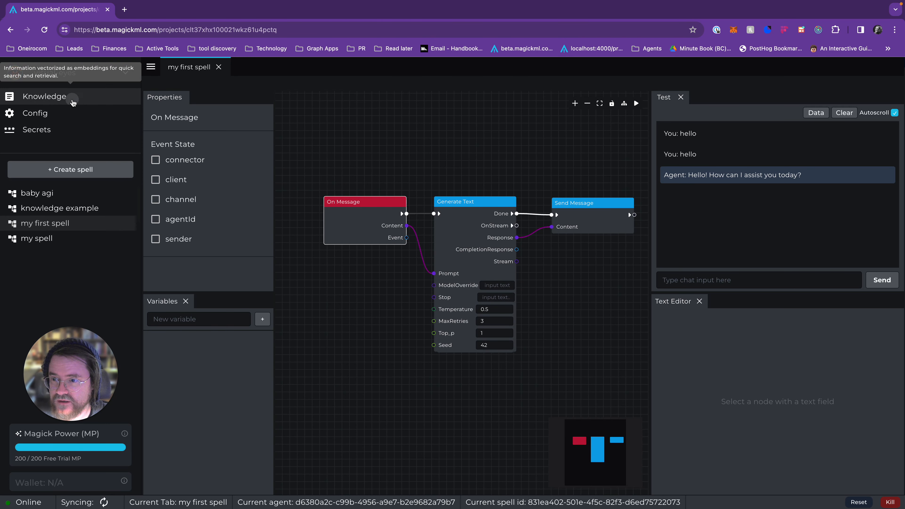
# Step: View the project's Knowledge page and open the "knowledge example" spell to look over its node graph
pyautogui.click(43, 96)
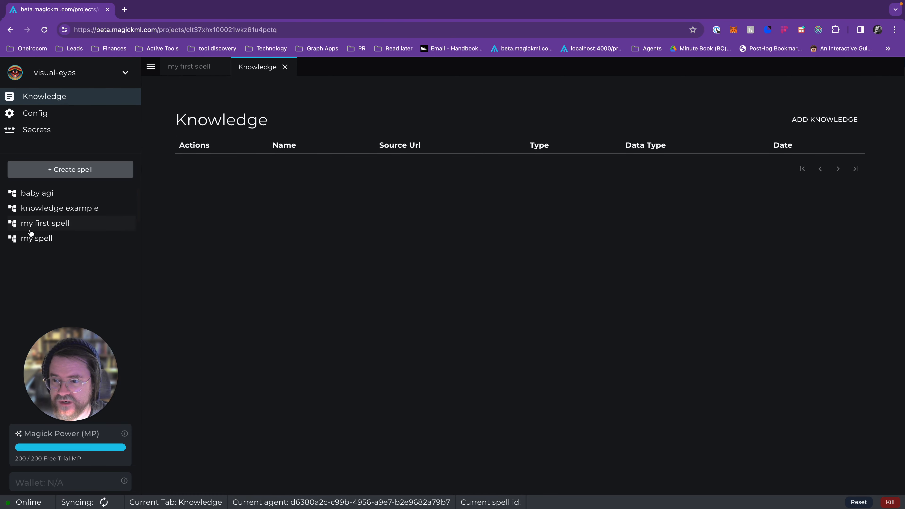
pyautogui.click(79, 214)
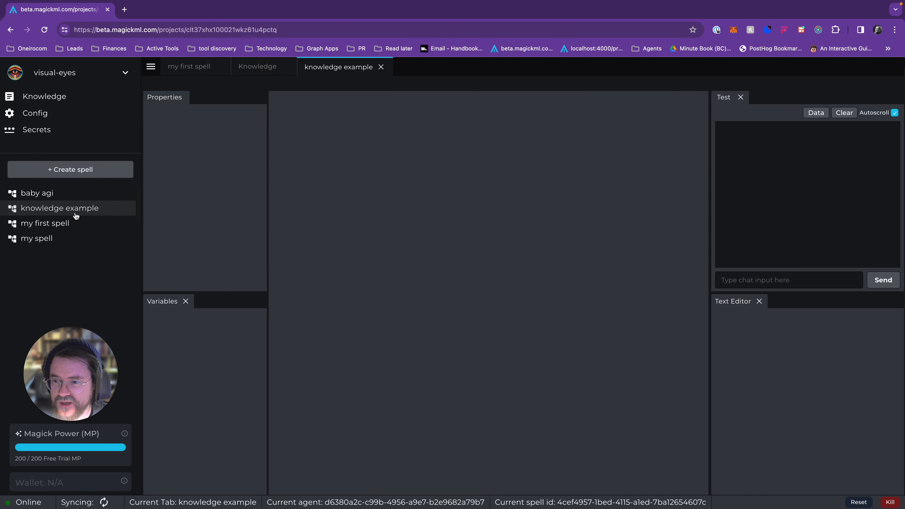
pyautogui.scroll(-1, 409, 334)
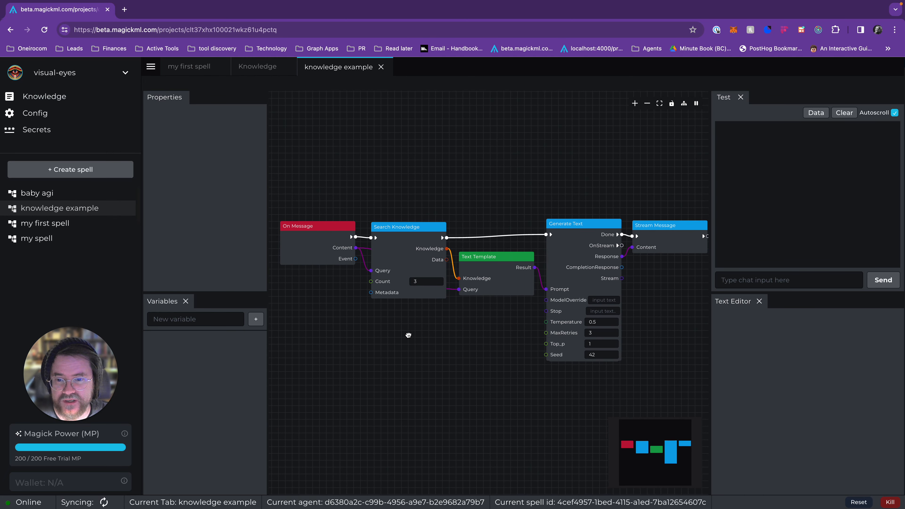
pyautogui.moveTo(409, 335)
pyautogui.mouseDown()
pyautogui.moveTo(393, 335)
pyautogui.moveTo(419, 344)
pyautogui.mouseUp()
pyautogui.scroll(-1, 393, 335)
pyautogui.scroll(2, 392, 335)
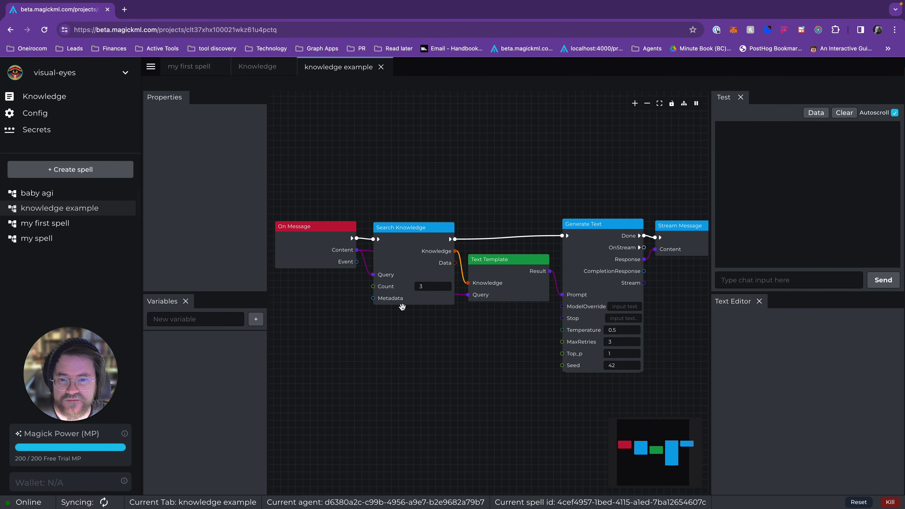
# Step: Examine the Search Knowledge, Generate Text and Text Template nodes, including the template's prompt text and input sockets
pyautogui.moveTo(423, 264); pyautogui.dragTo(423, 259)
pyautogui.moveTo(416, 333); pyautogui.dragTo(384, 337)
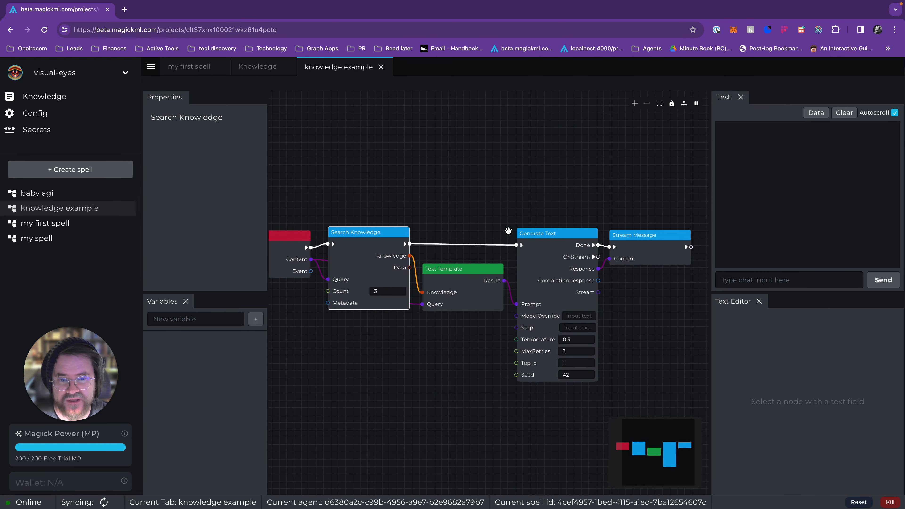
pyautogui.click(544, 262)
pyautogui.click(470, 293)
pyautogui.scroll(-1, 762, 332)
pyautogui.scroll(1, 761, 333)
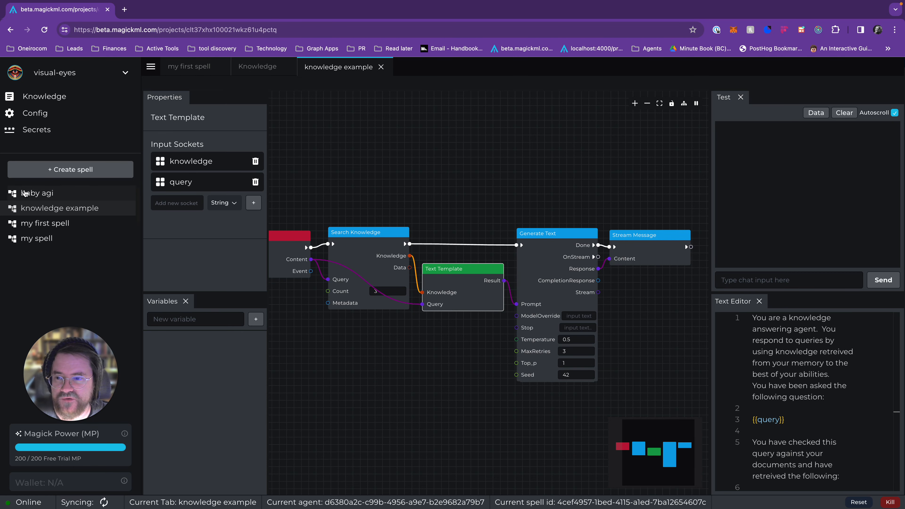
# Step: Open the "baby agi" spell, narrow its Properties and Variables area, and look over the node graph
pyautogui.click(69, 194)
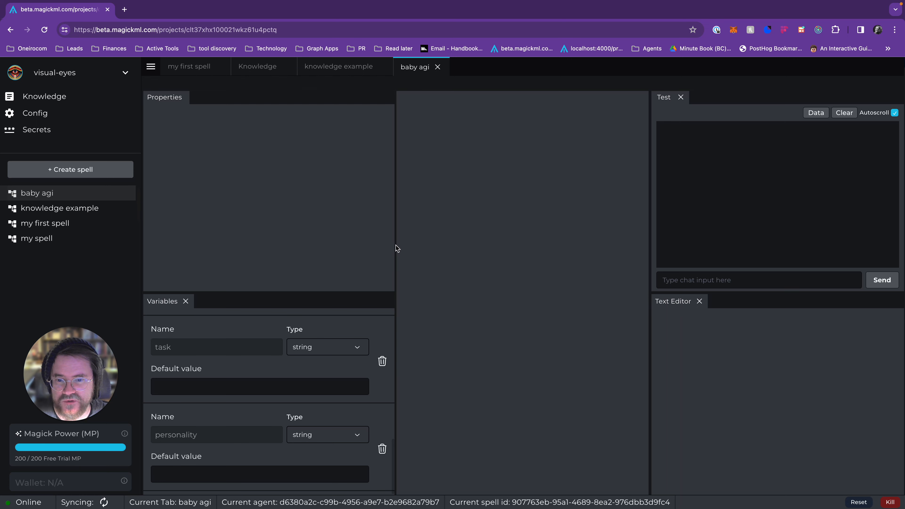
pyautogui.moveTo(395, 251); pyautogui.dragTo(282, 254)
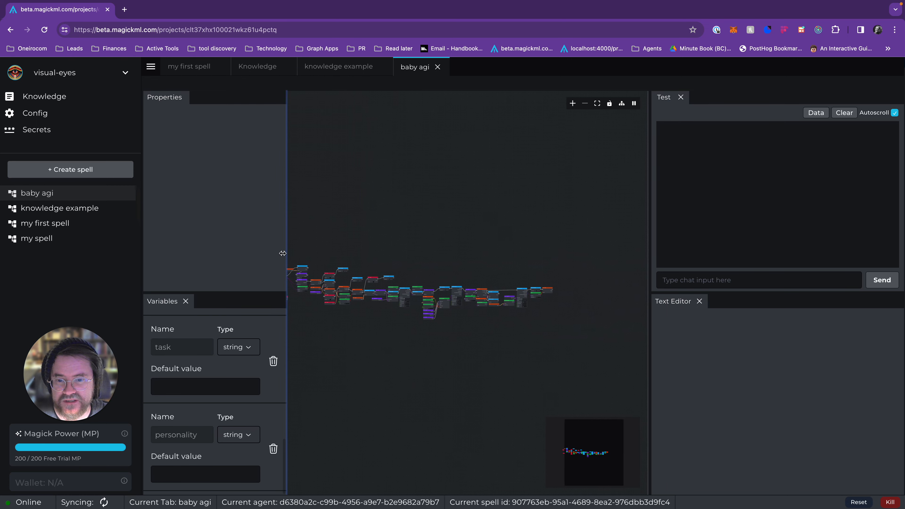
pyautogui.scroll(5, 419, 232)
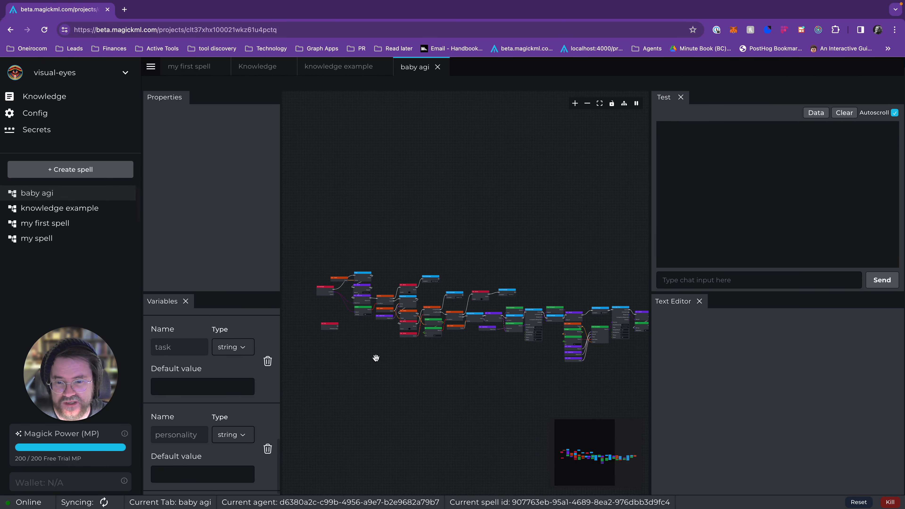
pyautogui.scroll(10, 376, 357)
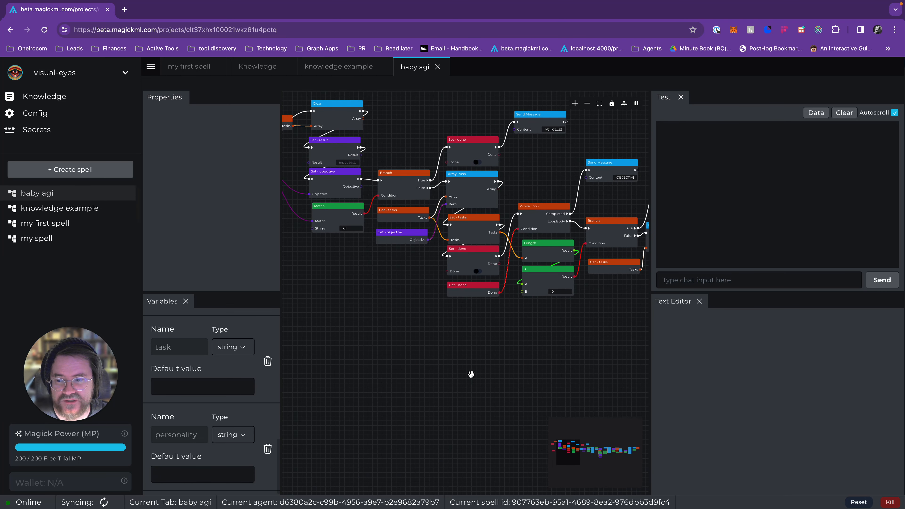
pyautogui.scroll(-4, 471, 374)
pyautogui.moveTo(476, 377); pyautogui.dragTo(524, 370)
pyautogui.scroll(-3, 525, 369)
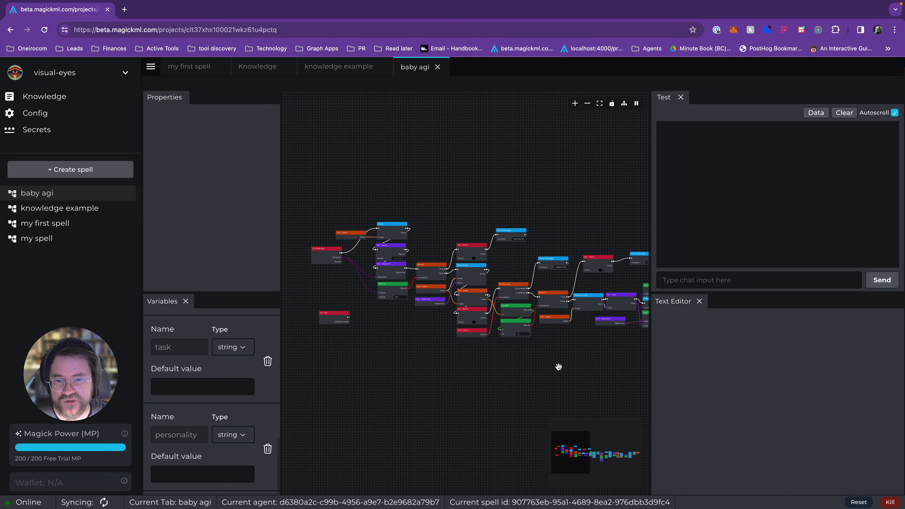
# Step: Send the chat message "solve world hunger" to test the baby agi spell
pyautogui.click(711, 279)
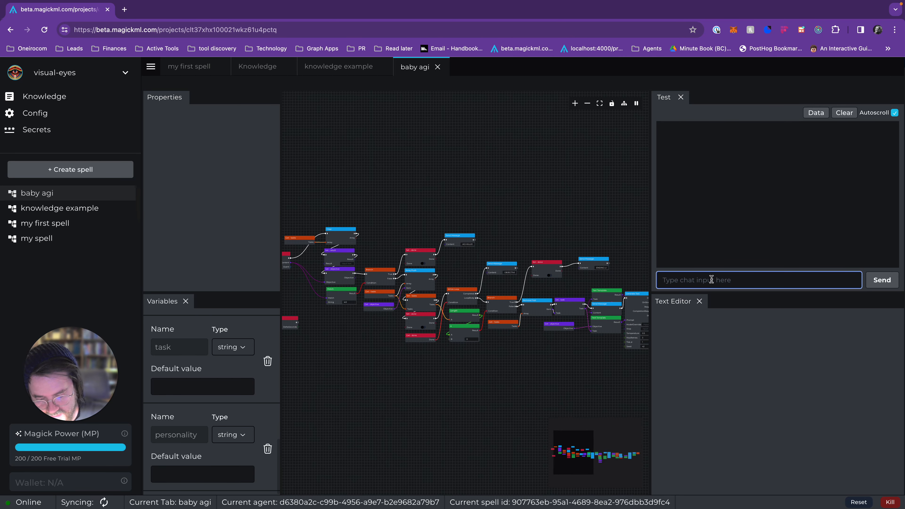
pyautogui.write('wolve world hunger')
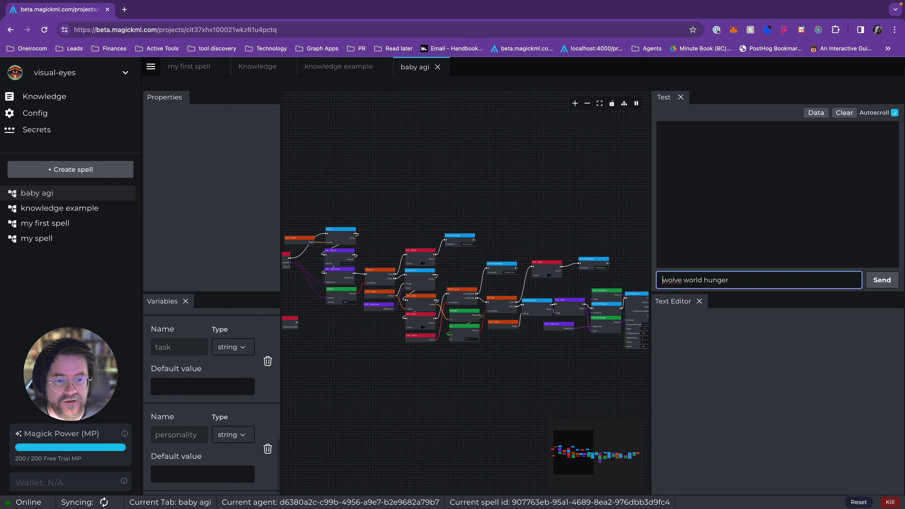
pyautogui.press('Delete')
pyautogui.write('s')
pyautogui.press('Return')
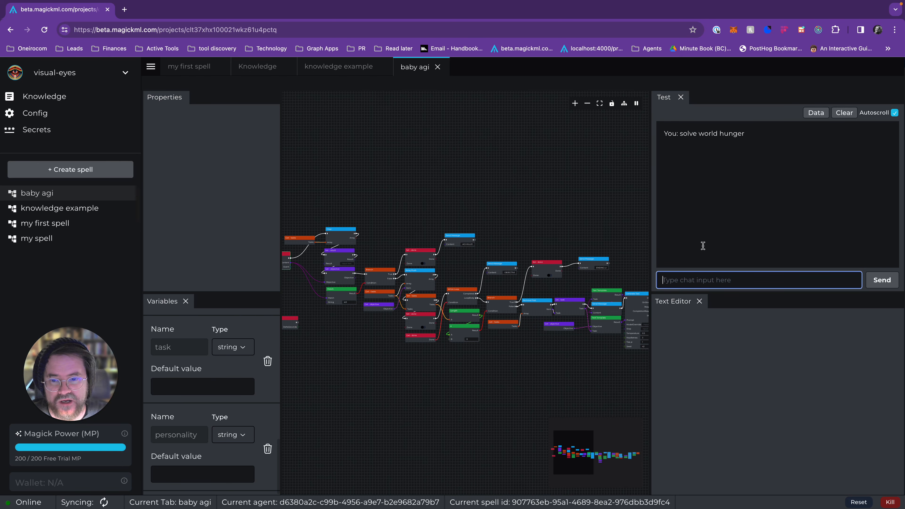
# Step: Reset the agent's running spells after following the baby agi test run
pyautogui.moveTo(519, 184); pyautogui.dragTo(598, 178)
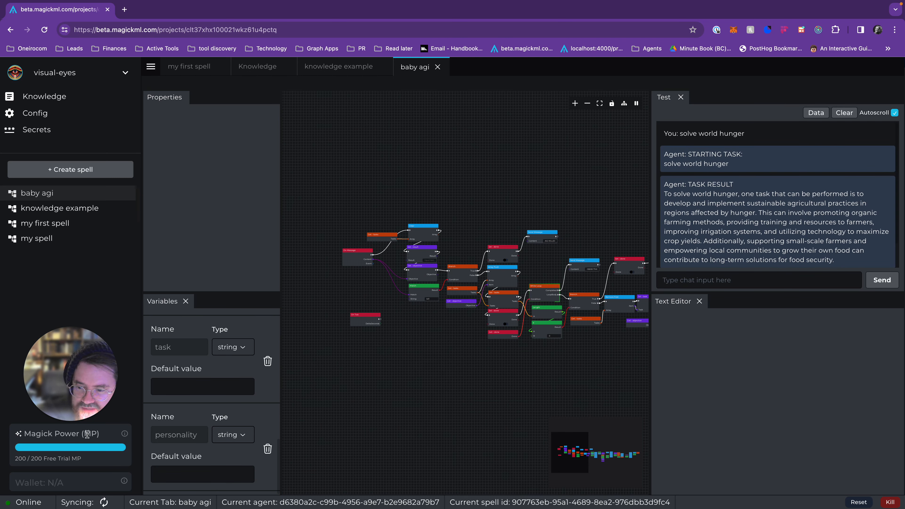
pyautogui.moveTo(44, 424)
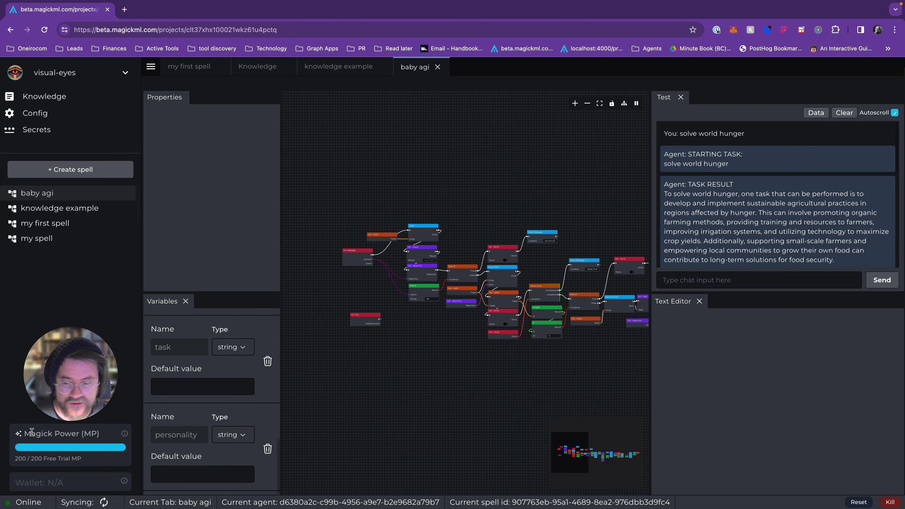
pyautogui.moveTo(571, 385); pyautogui.dragTo(478, 364)
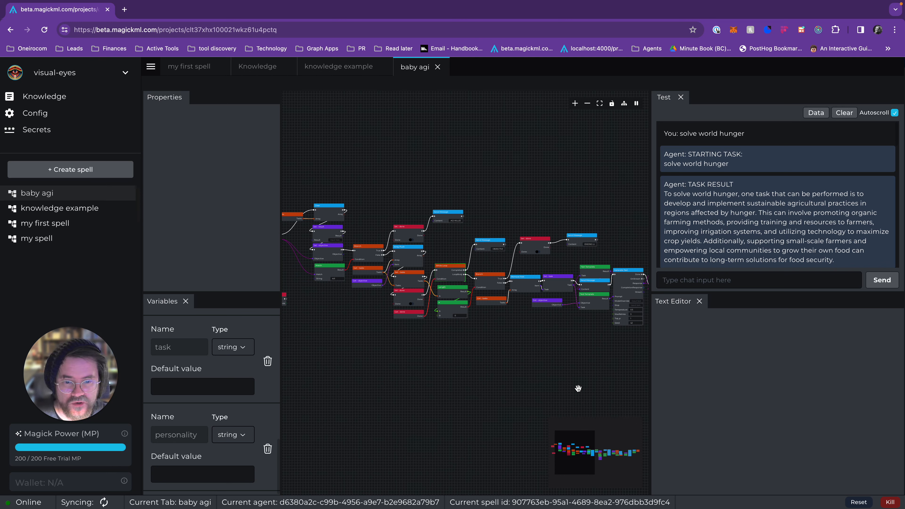
pyautogui.click(866, 503)
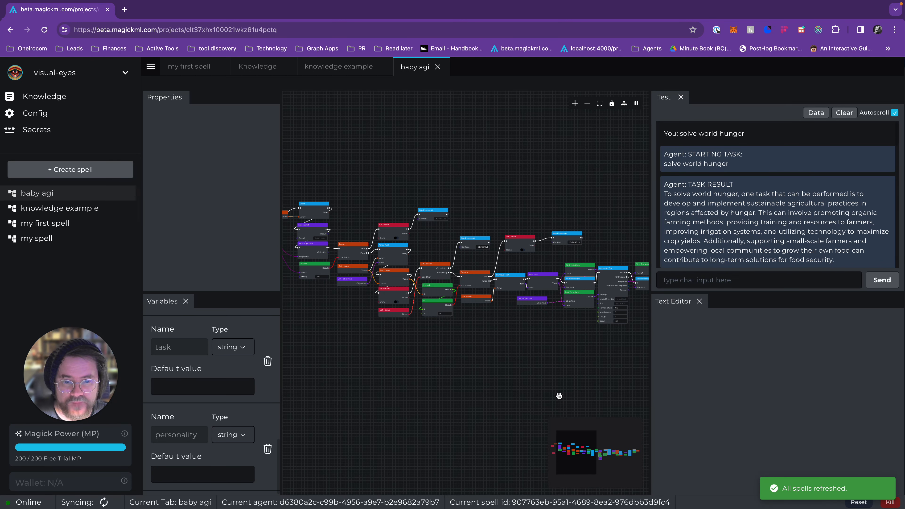
# Step: Examine the baby agi node graph and the available data types for the "task" variable
pyautogui.moveTo(559, 396); pyautogui.dragTo(421, 381)
pyautogui.scroll(-4, 421, 380)
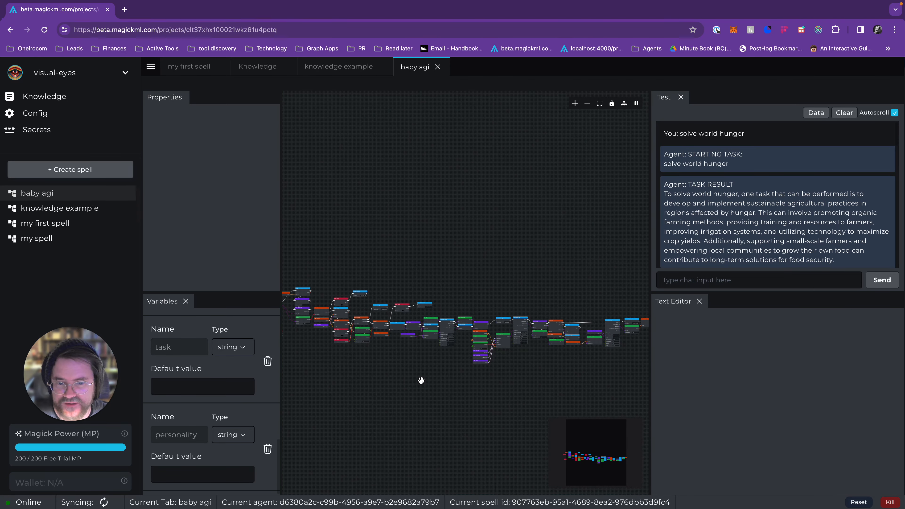
pyautogui.scroll(5, 436, 377)
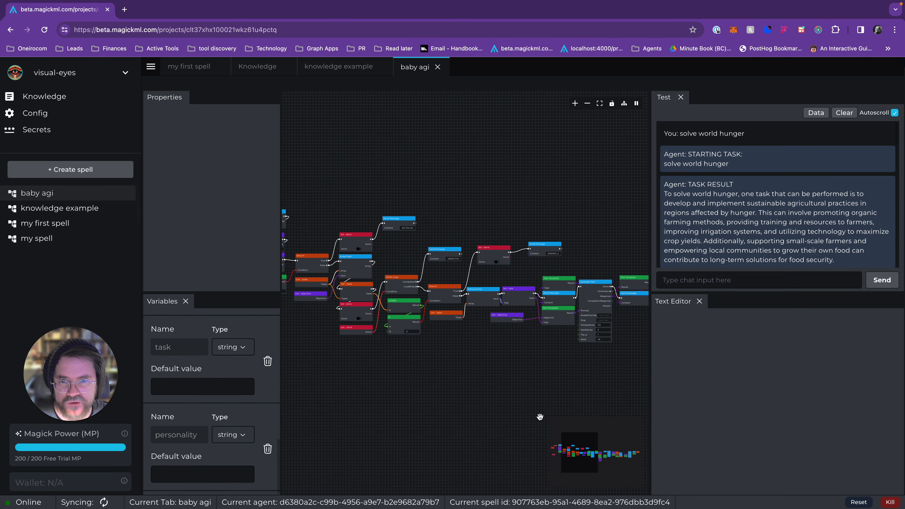
pyautogui.moveTo(406, 406); pyautogui.dragTo(552, 414)
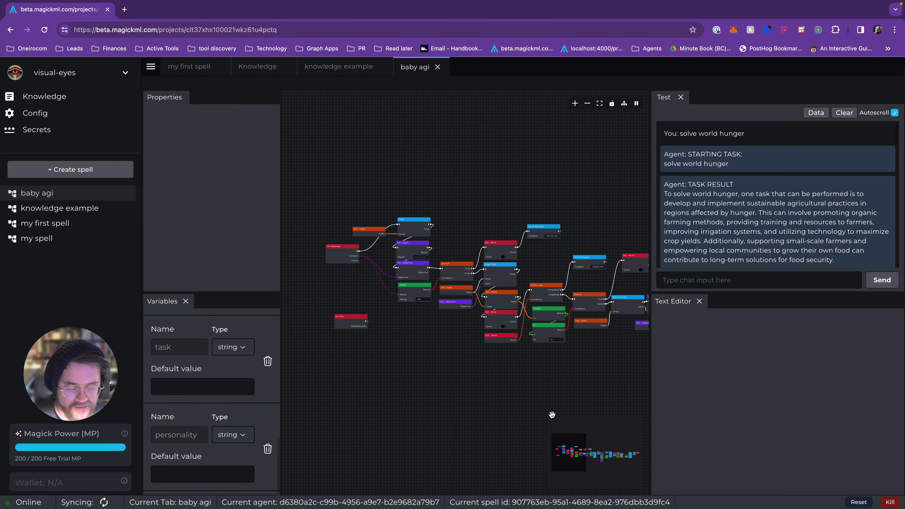
pyautogui.scroll(5, 552, 415)
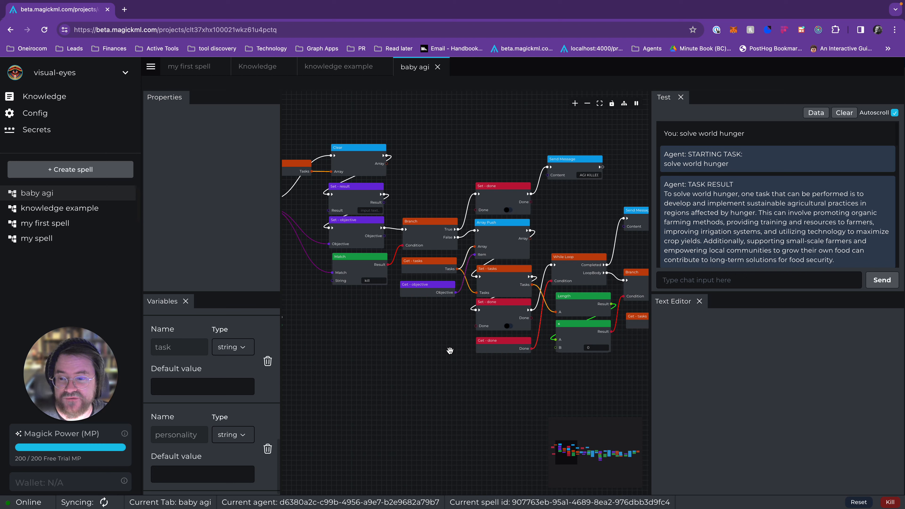
pyautogui.click(247, 349)
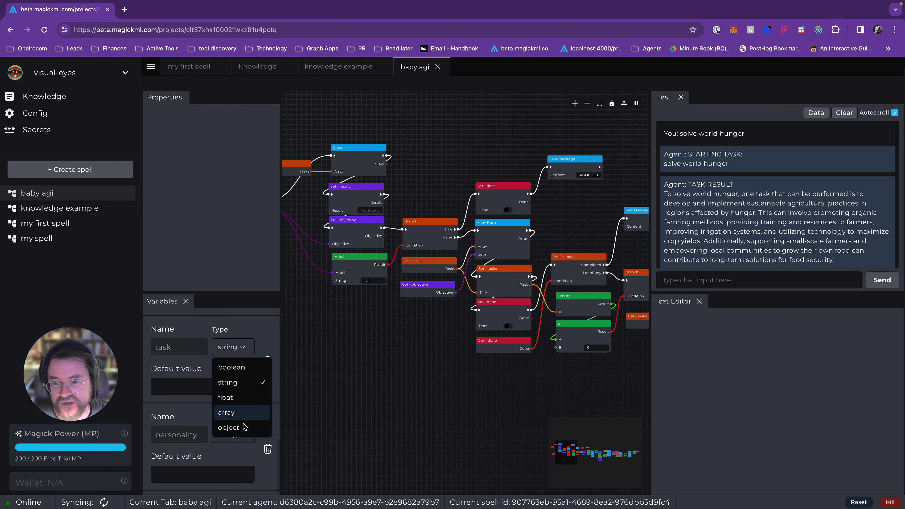
pyautogui.click(376, 357)
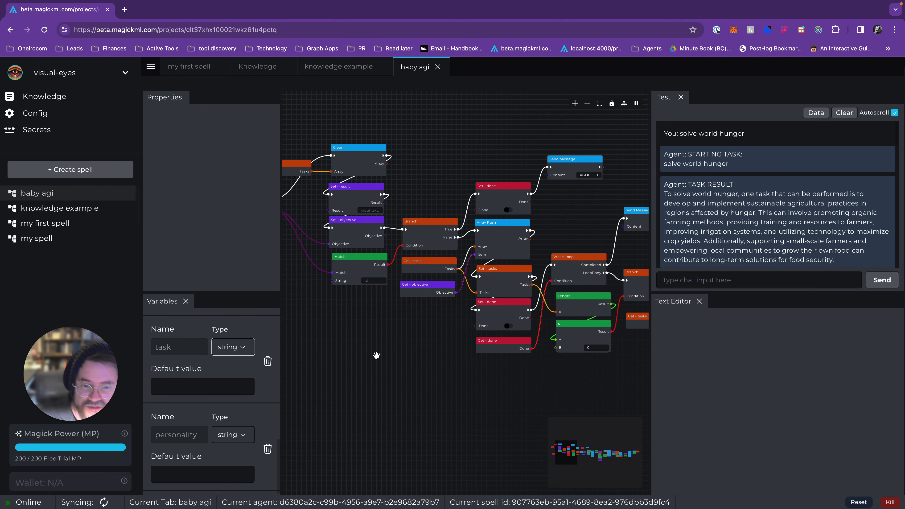